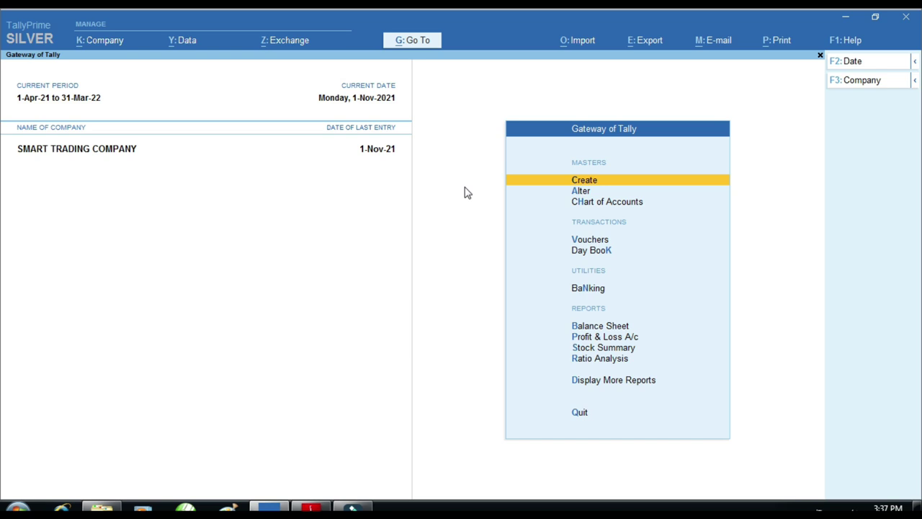
# Open the Day Book and set its period to 1-Apr-21 to 1-Nov-21
pyautogui.press('Down')
pyautogui.press('Down')
pyautogui.press('Down')
pyautogui.press('Down')
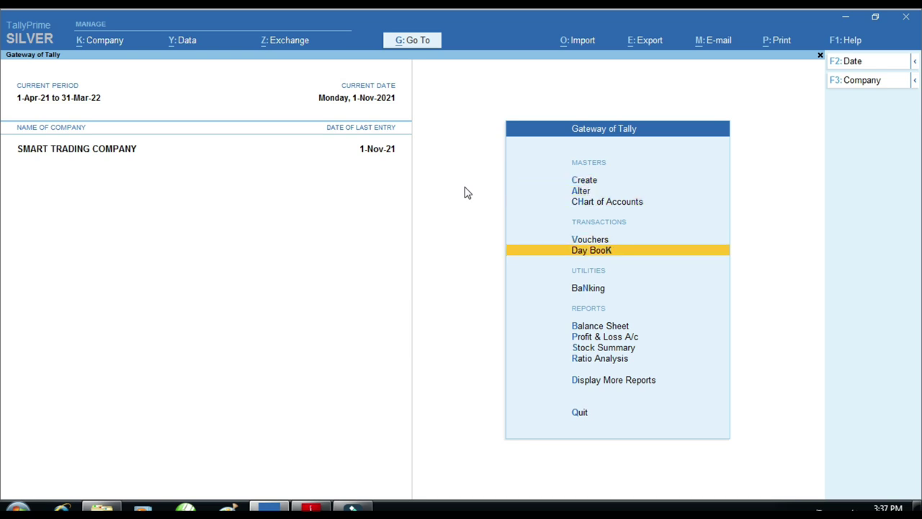
pyautogui.press('Return')
pyautogui.press('F2')
pyautogui.press('BackSpace')
pyautogui.press('Return')
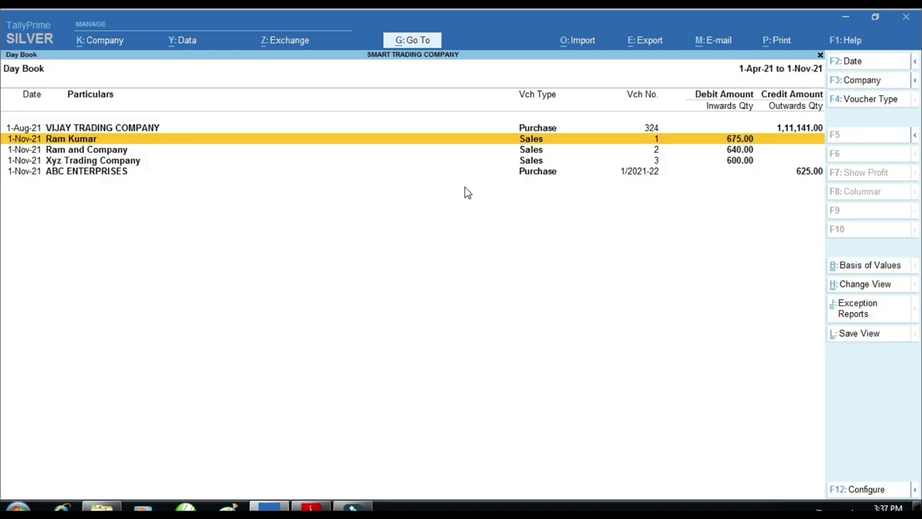
pyautogui.press('alt')
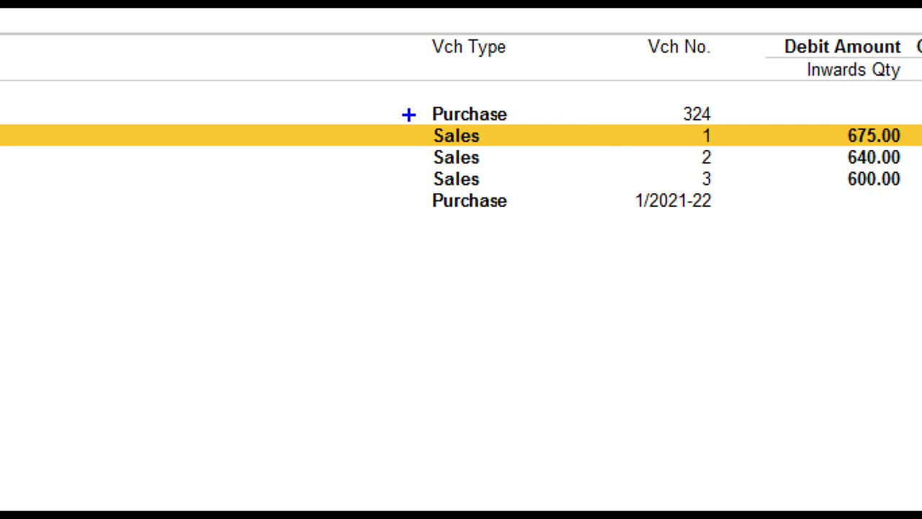
pyautogui.moveTo(420, 123); pyautogui.dragTo(497, 189)
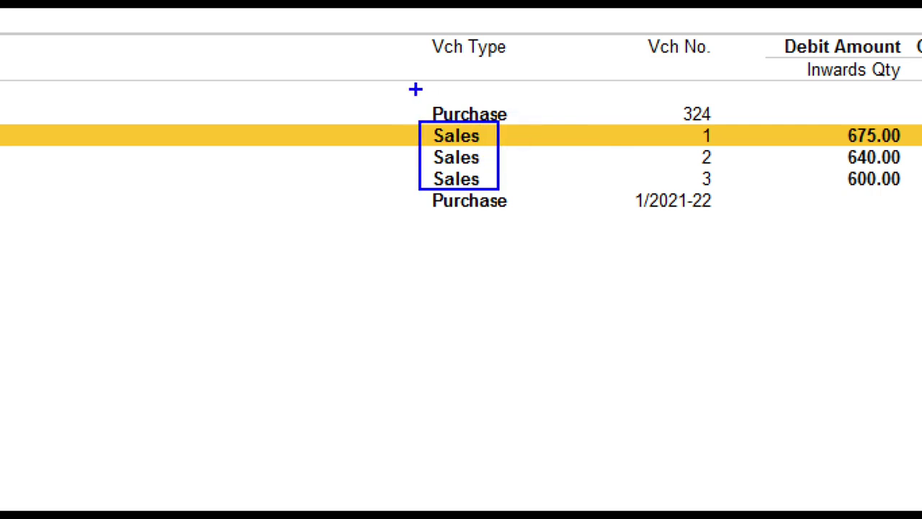
pyautogui.moveTo(403, 93); pyautogui.dragTo(540, 134)
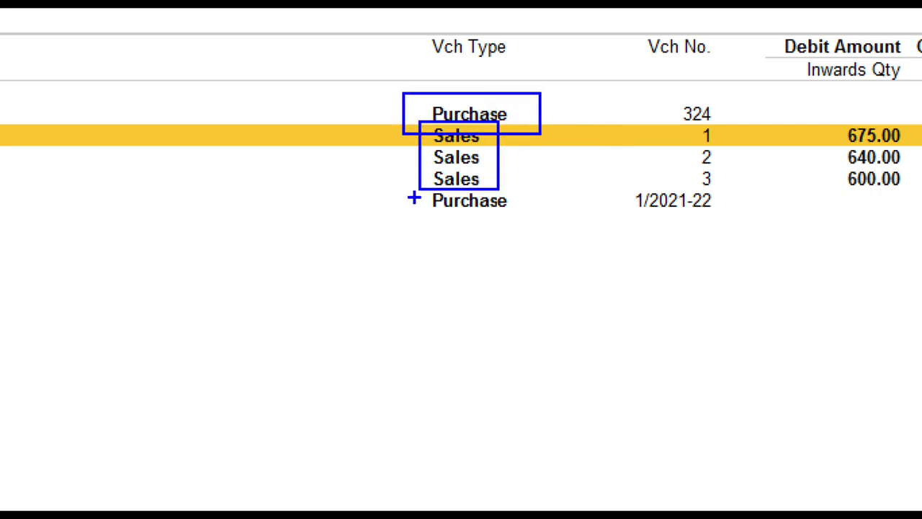
pyautogui.moveTo(413, 180); pyautogui.dragTo(543, 225)
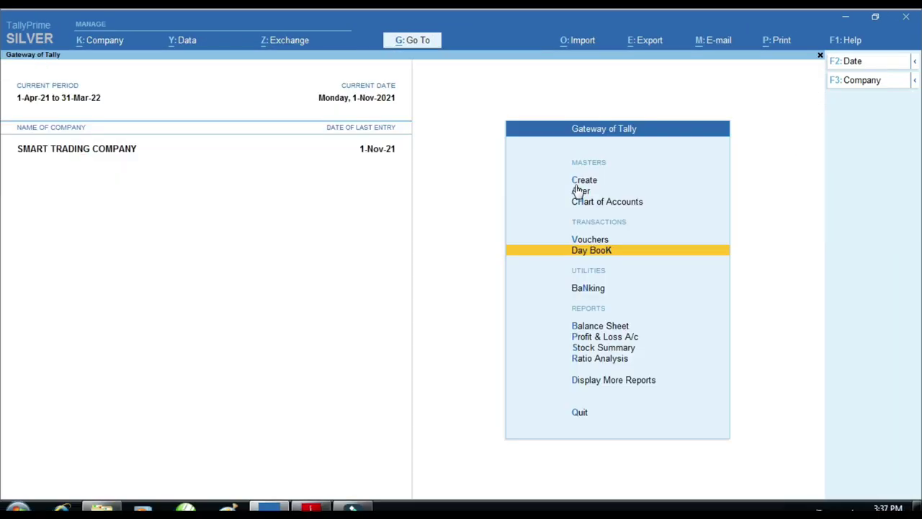
# Open the GST Reports list from the additional reports
pyautogui.press('Down')
pyautogui.press('Down')
pyautogui.press('Down')
pyautogui.press('Down')
pyautogui.press('Down')
pyautogui.press('Down')
pyautogui.press('Return')
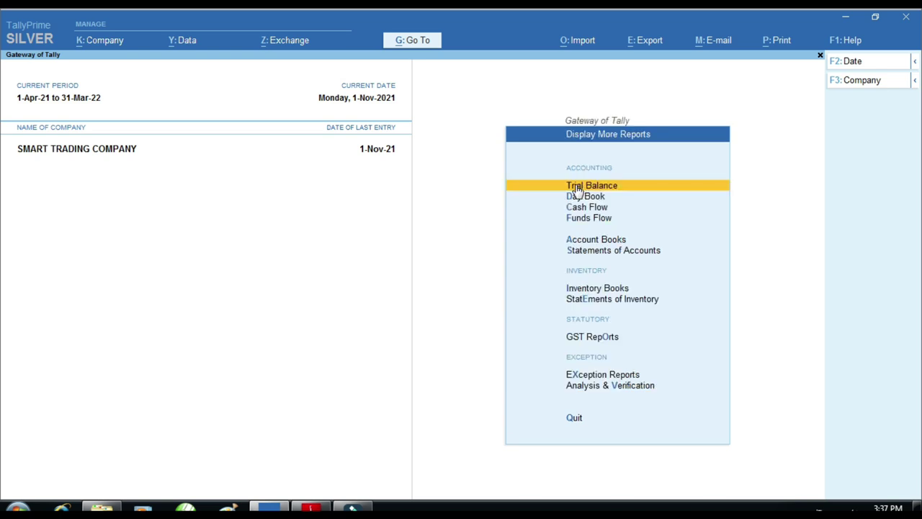
pyautogui.press('Down')
pyautogui.press('Down')
pyautogui.press('Down')
pyautogui.press('Down')
pyautogui.press('Down')
pyautogui.press('Down')
pyautogui.press('Down')
pyautogui.press('Down')
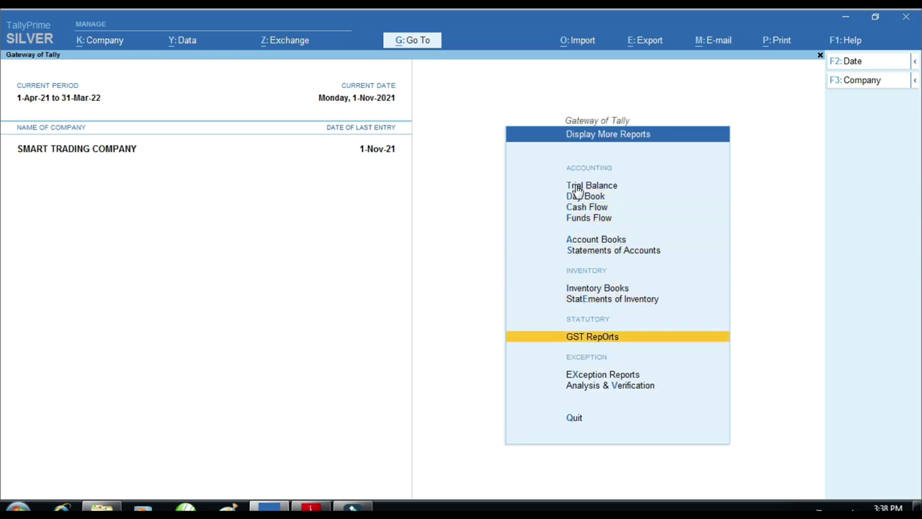
pyautogui.press('Return')
pyautogui.press('ctrl')
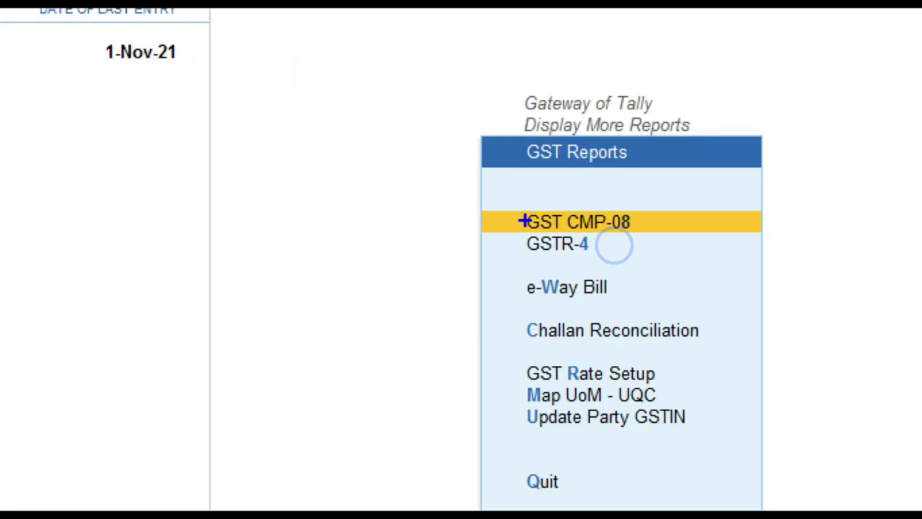
pyautogui.moveTo(491, 201); pyautogui.dragTo(708, 262)
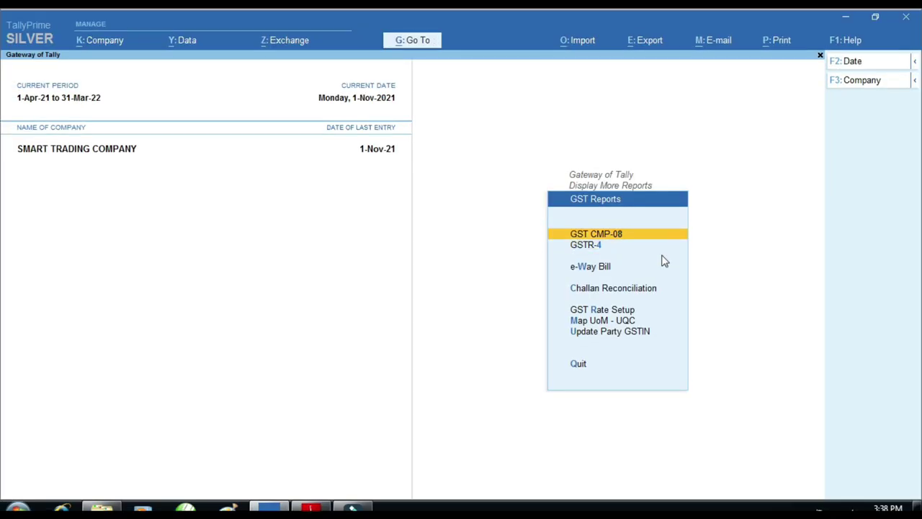
# Open the GST CMP-08 report and set its period to 1-Apr-21 to 1-Nov-21
pyautogui.press('Return')
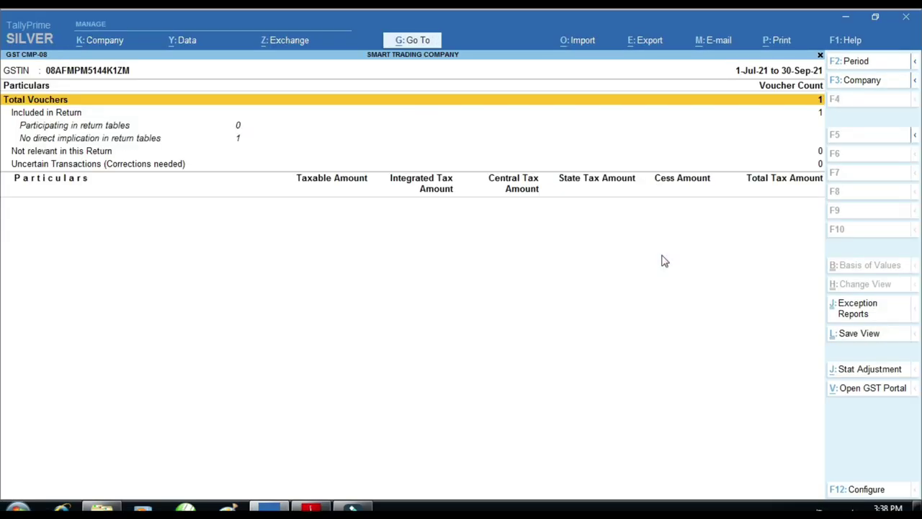
pyautogui.press('F2')
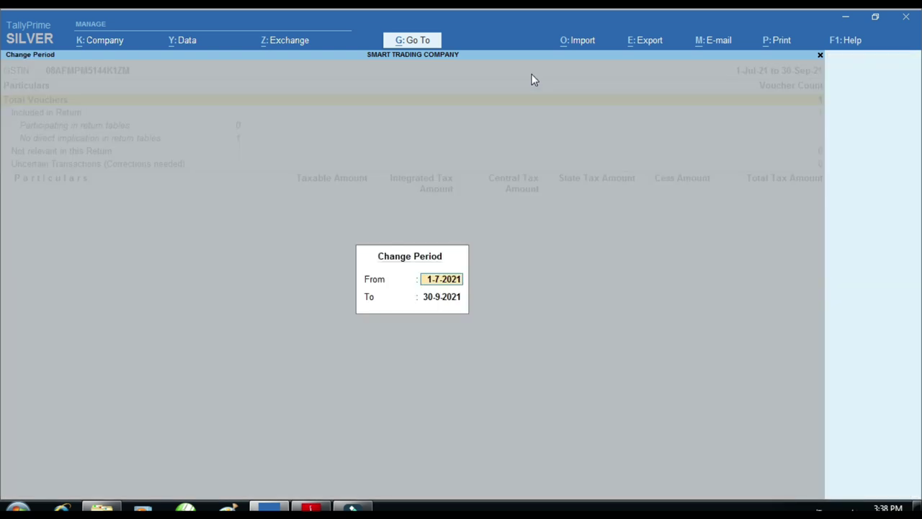
pyautogui.press('Return')
pyautogui.press('BackSpace')
pyautogui.press('BackSpace')
pyautogui.write('1-4')
pyautogui.press('Return')
pyautogui.write('1-11')
pyautogui.press('Return')
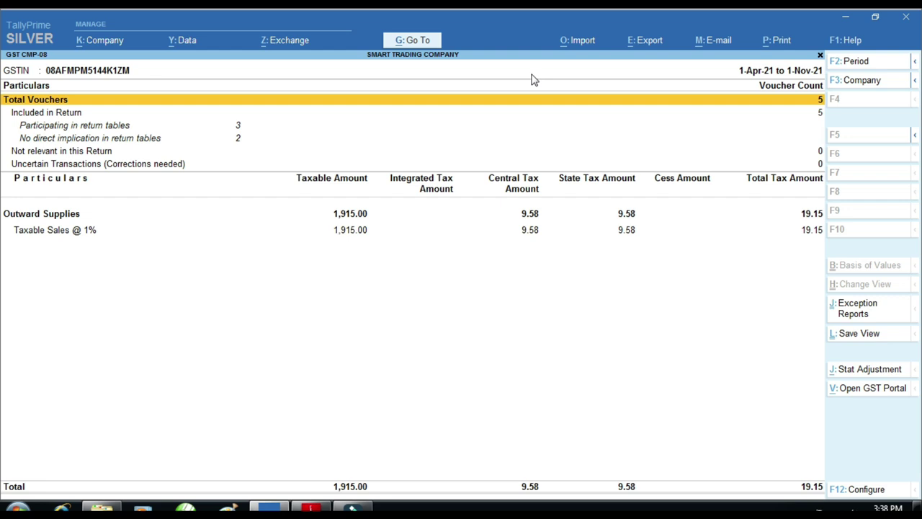
# Examine the taxable amount, central, state and total tax amounts, and the uncertain transactions count in the GST CMP-08 report
pyautogui.press('ctrl')
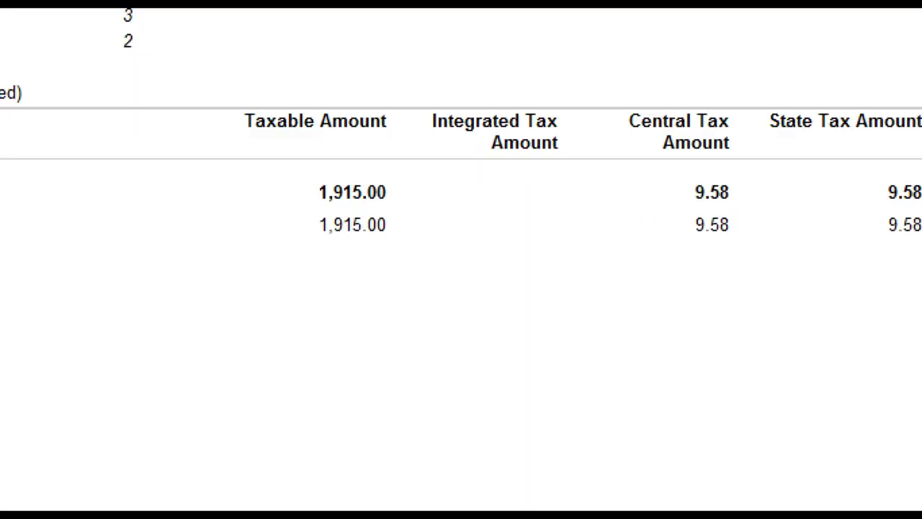
pyautogui.moveTo(301, 170)
pyautogui.mouseDown()
pyautogui.moveTo(317, 190)
pyautogui.moveTo(408, 209)
pyautogui.mouseUp()
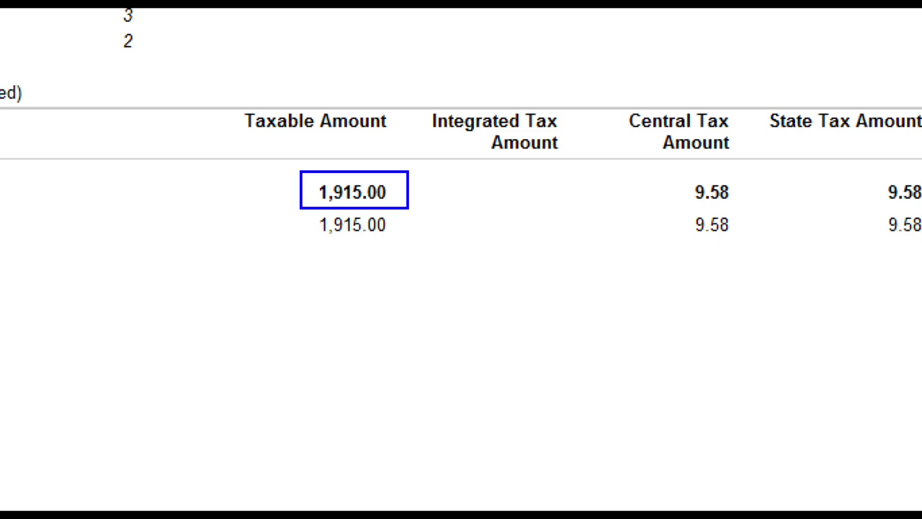
pyautogui.press('ctrl')
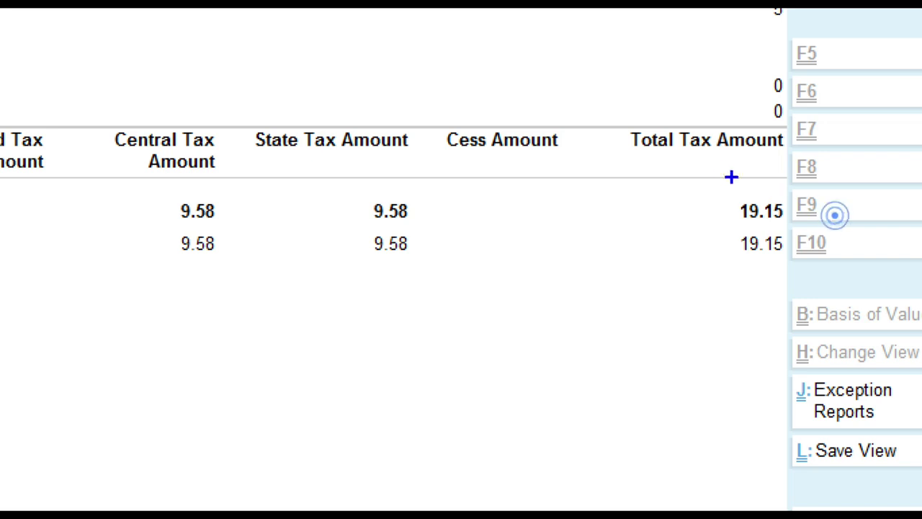
pyautogui.moveTo(718, 188)
pyautogui.mouseDown()
pyautogui.moveTo(816, 221)
pyautogui.moveTo(811, 228)
pyautogui.mouseUp()
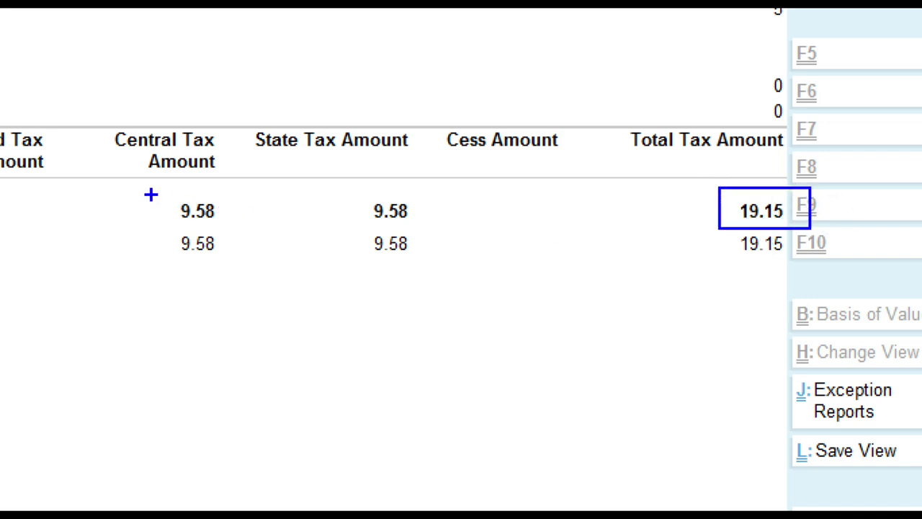
pyautogui.moveTo(151, 188)
pyautogui.mouseDown()
pyautogui.moveTo(249, 214)
pyautogui.moveTo(250, 228)
pyautogui.mouseUp()
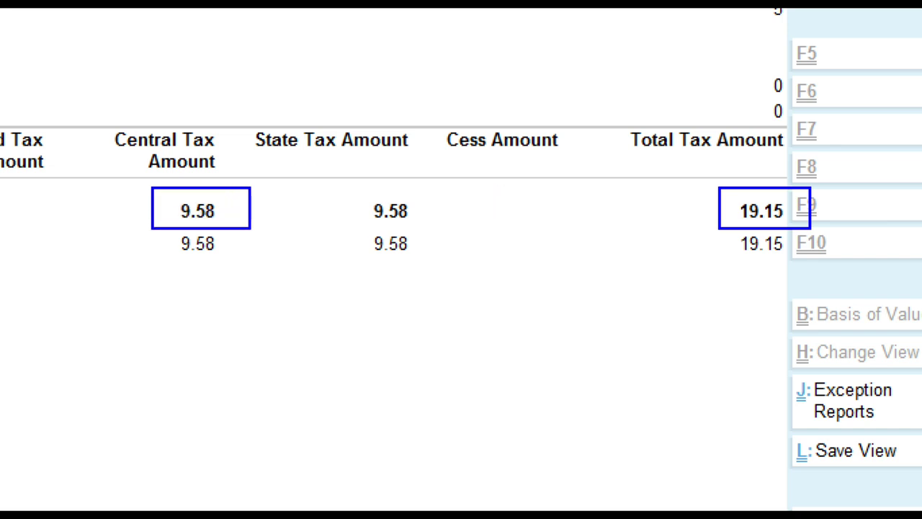
pyautogui.moveTo(360, 192); pyautogui.dragTo(411, 227)
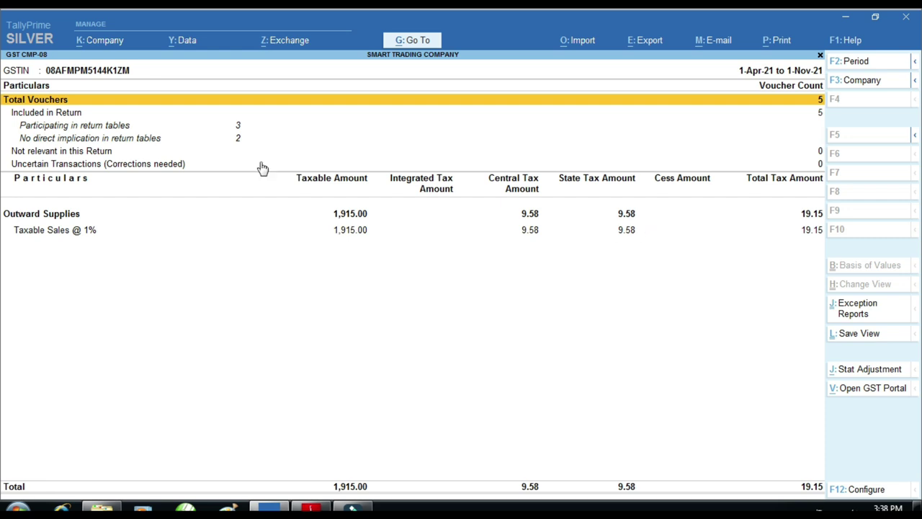
pyautogui.press('ctrl')
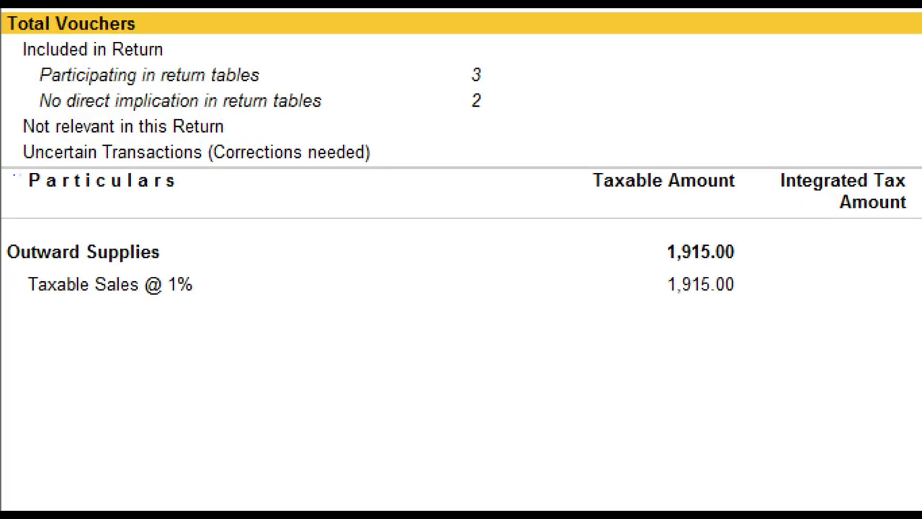
pyautogui.moveTo(8, 157); pyautogui.dragTo(170, 171)
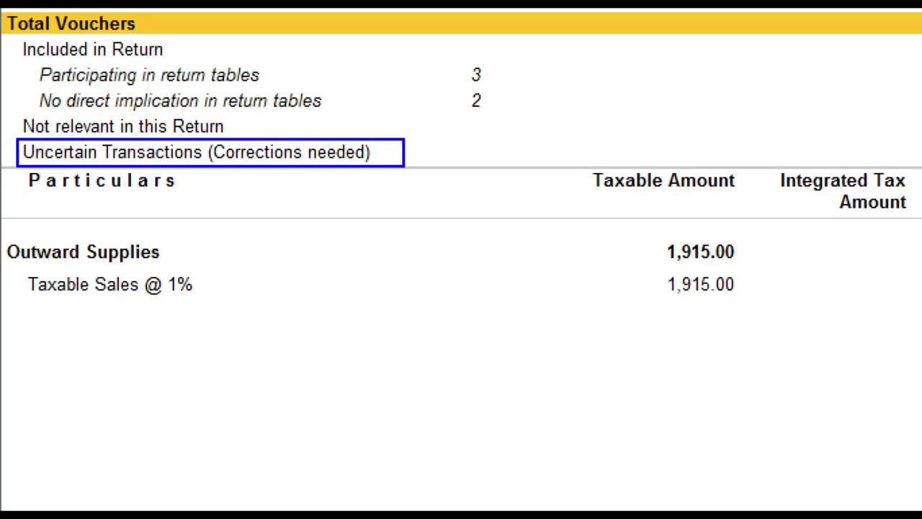
pyautogui.press('ctrl')
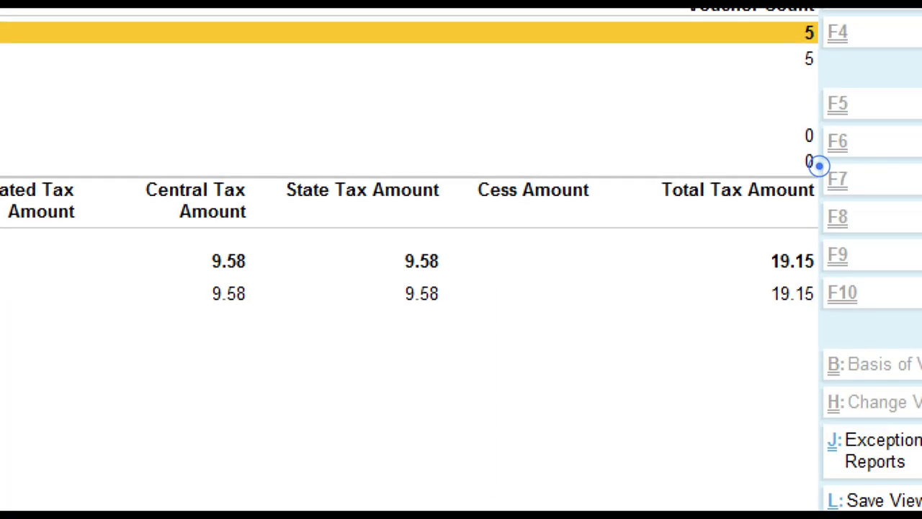
pyautogui.moveTo(813, 156); pyautogui.dragTo(826, 170)
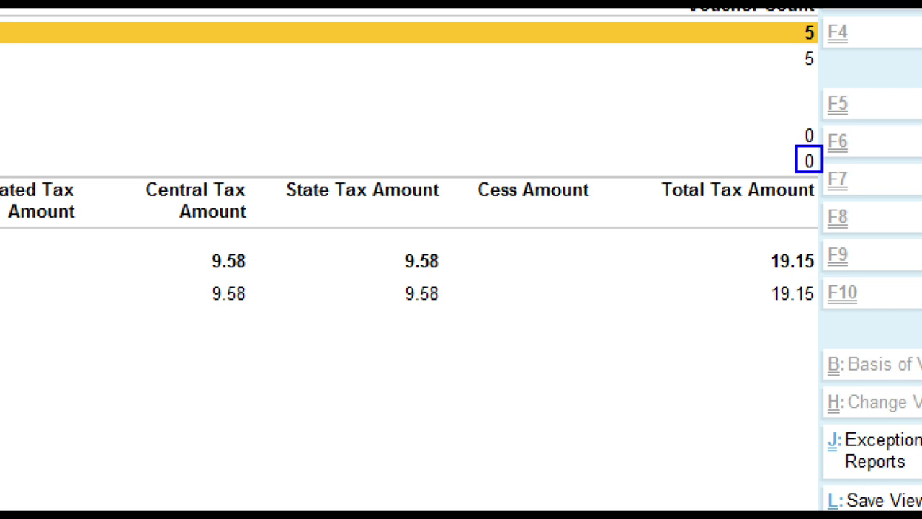
pyautogui.press('ctrl')
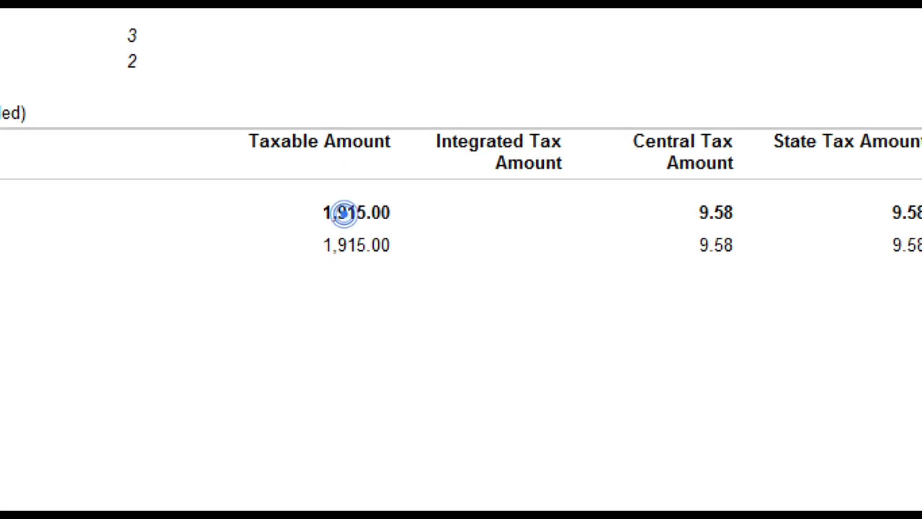
pyautogui.moveTo(328, 201); pyautogui.dragTo(385, 219)
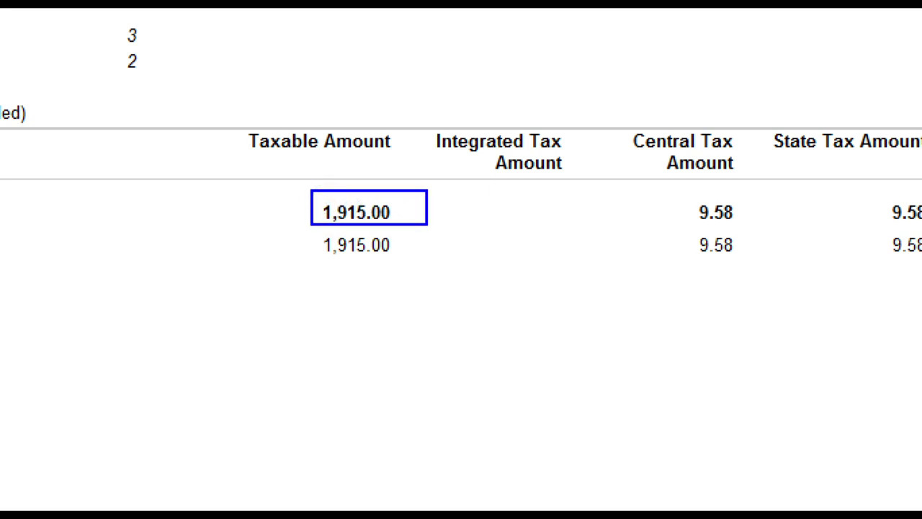
# Leave the GST reports, open the Profit & Loss A/c and expand it to the detailed view
pyautogui.press('Escape')
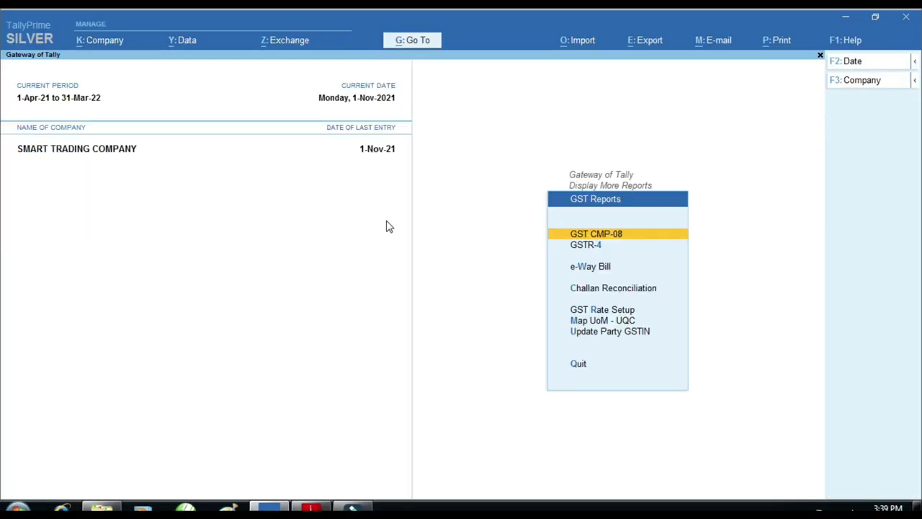
pyautogui.press('Escape')
pyautogui.press('Escape')
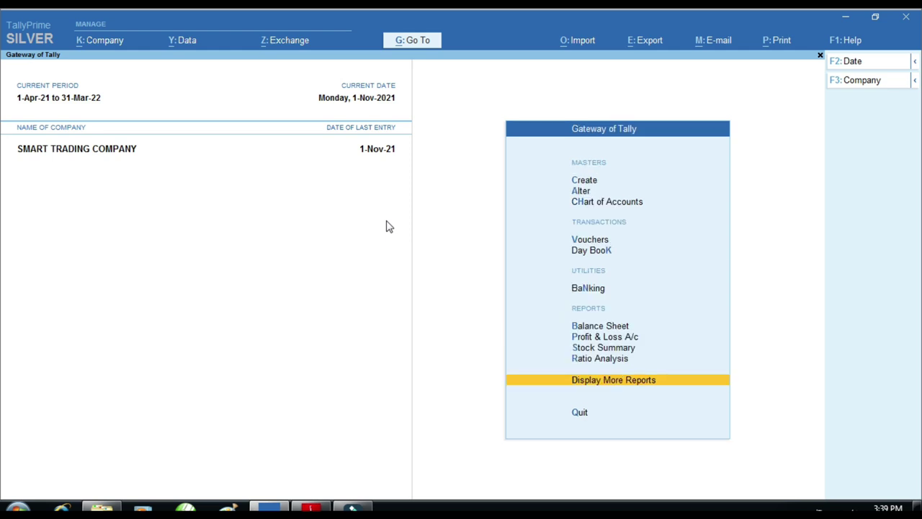
pyautogui.press('Up')
pyautogui.press('Up')
pyautogui.press('Up')
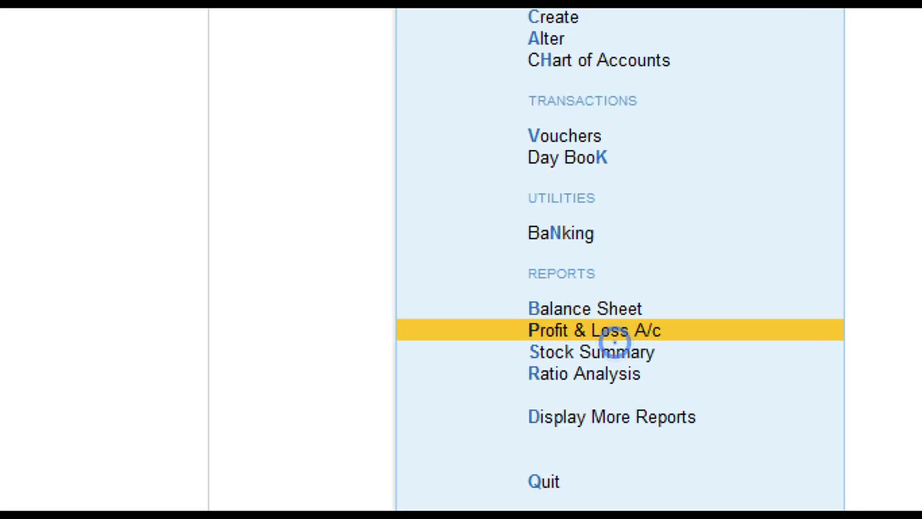
pyautogui.click(614, 338)
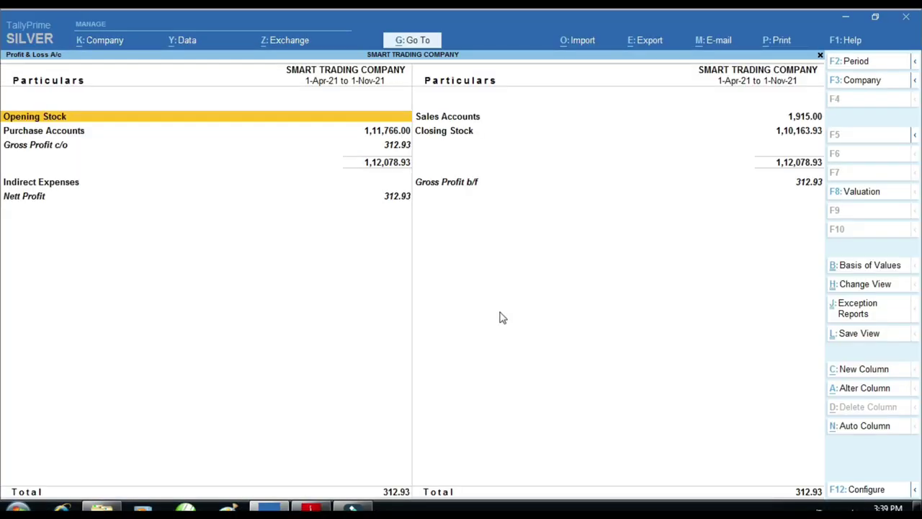
pyautogui.press('alt')
pyautogui.hotkey('alt', 'F5')
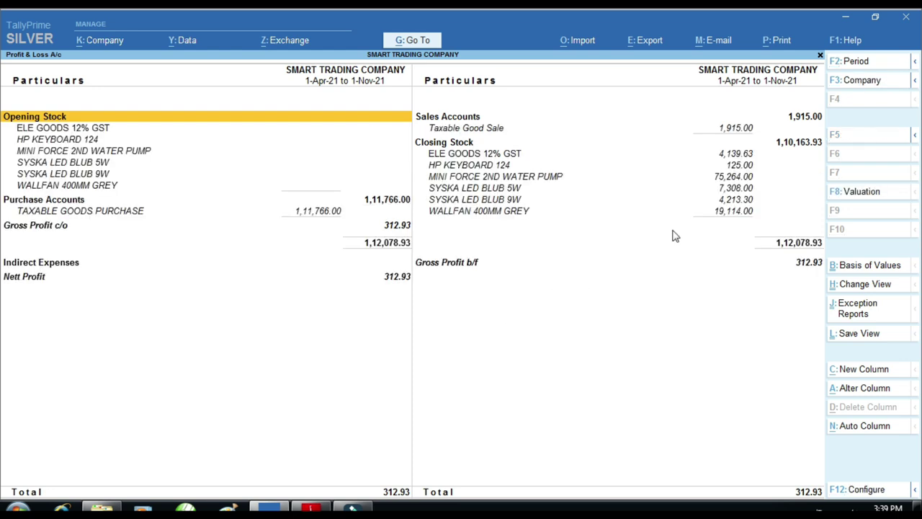
pyautogui.press('alt')
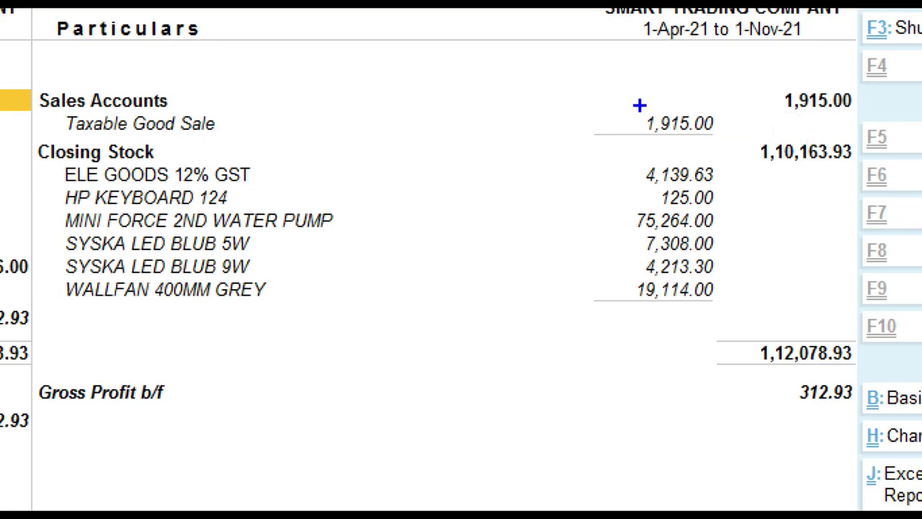
pyautogui.moveTo(617, 102); pyautogui.dragTo(738, 139)
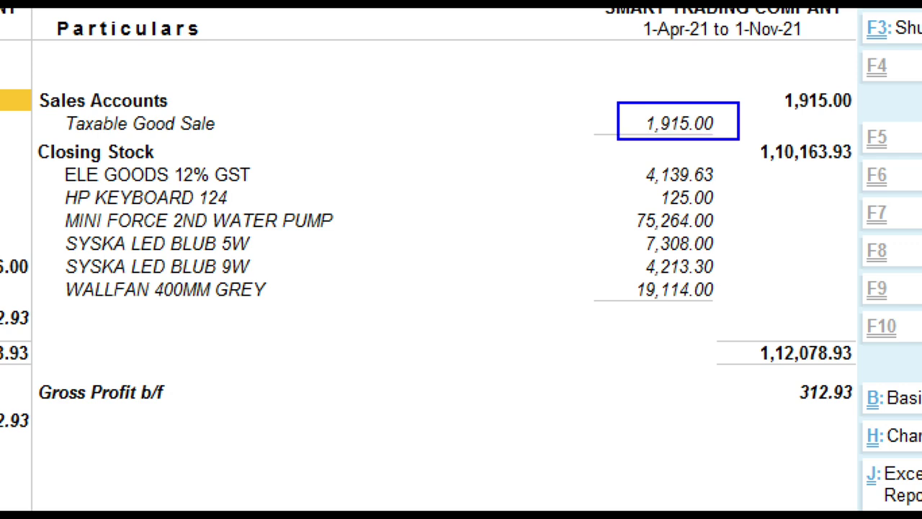
pyautogui.press('Escape')
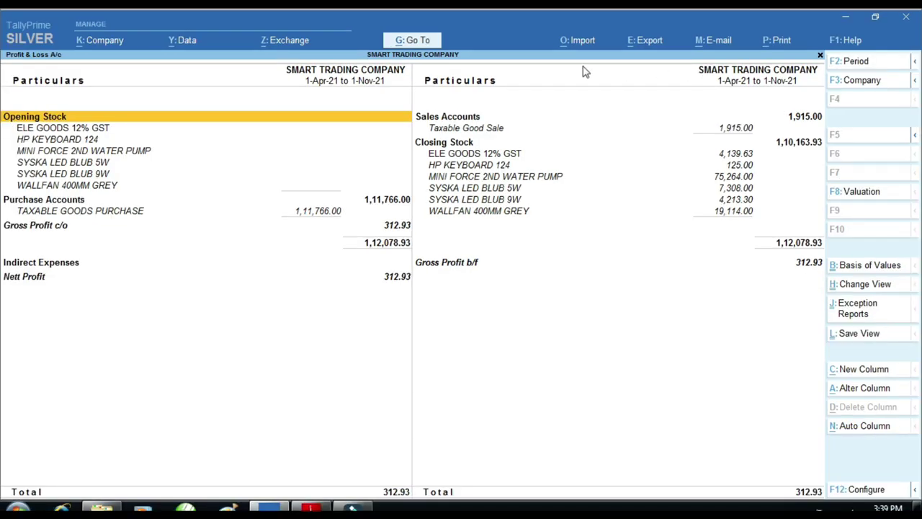
# Switch to the PDF reader and look over the blank Form GST CMP-08, the statement for payment of self-assessed tax
pyautogui.click(311, 507)
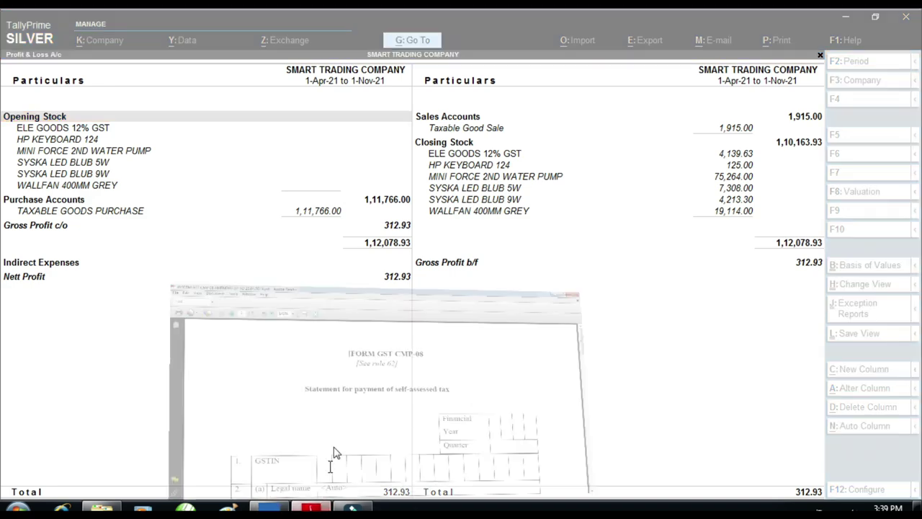
pyautogui.scroll(-3, 407, 280)
pyautogui.scroll(3, 407, 280)
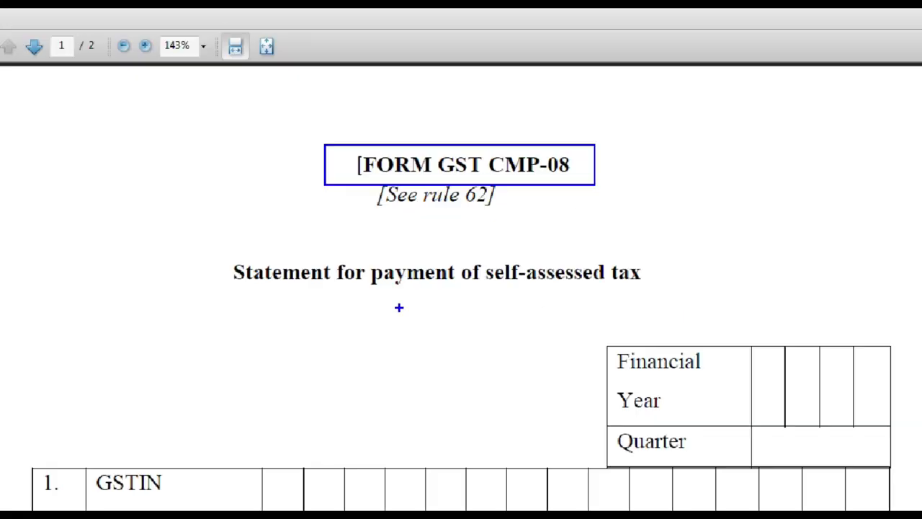
# Look through the form's GSTIN and name section and the outward supplies row with its value and tax columns
pyautogui.scroll(-7, 425, 302)
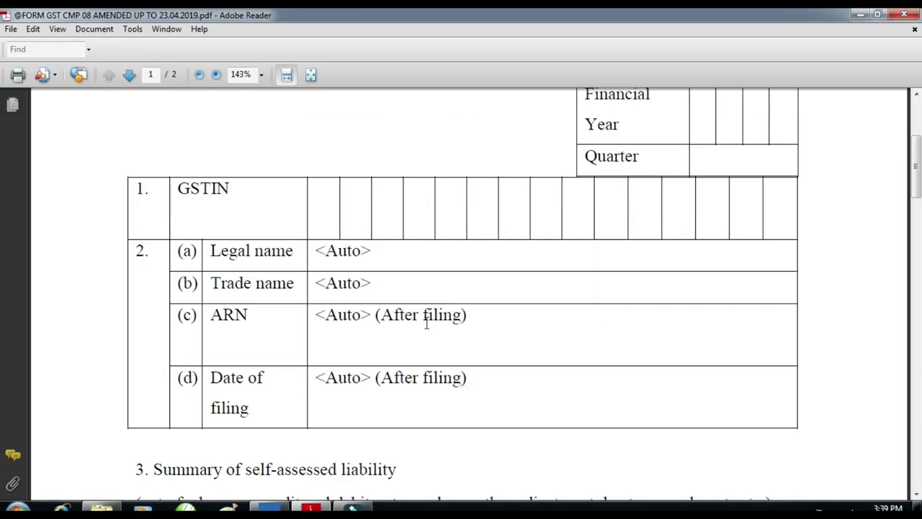
pyautogui.scroll(-13, 426, 323)
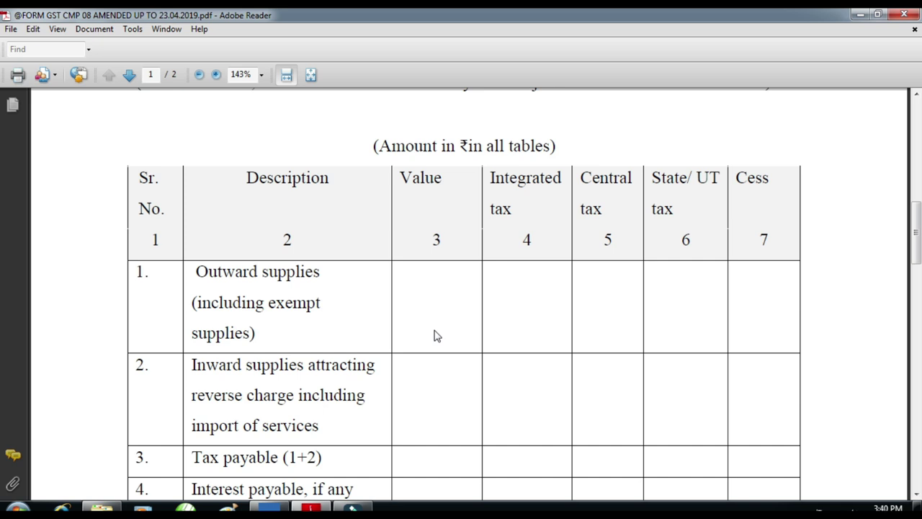
pyautogui.scroll(-1, 316, 304)
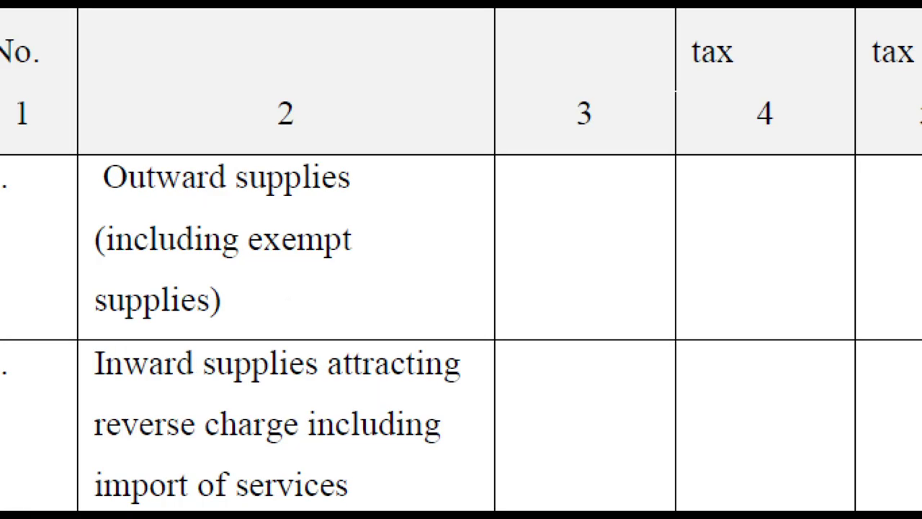
pyautogui.moveTo(78, 148)
pyautogui.mouseDown()
pyautogui.moveTo(199, 303)
pyautogui.moveTo(411, 320)
pyautogui.mouseUp()
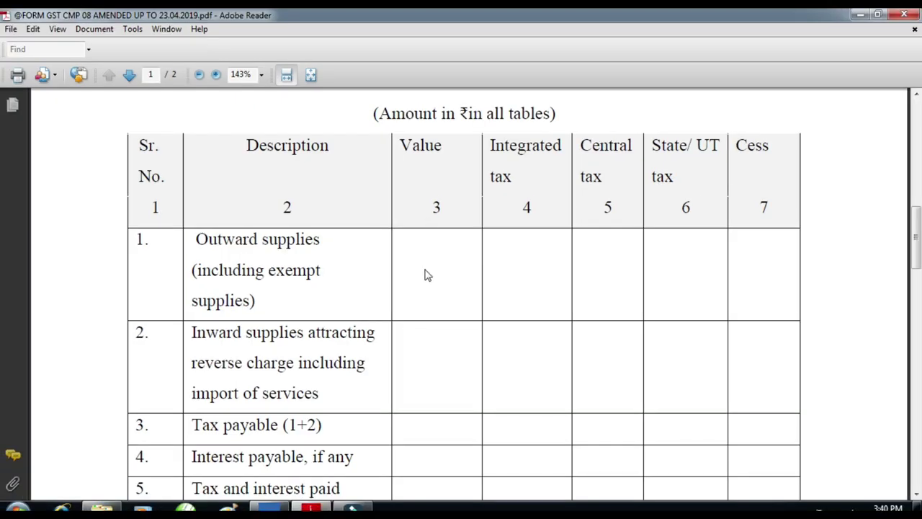
pyautogui.click(562, 244)
pyautogui.click(518, 279)
pyautogui.click(598, 277)
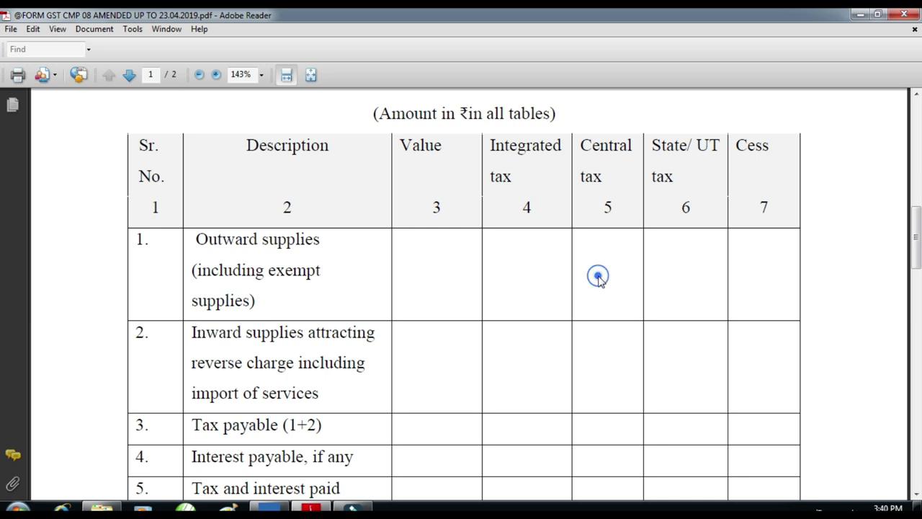
pyautogui.click(675, 278)
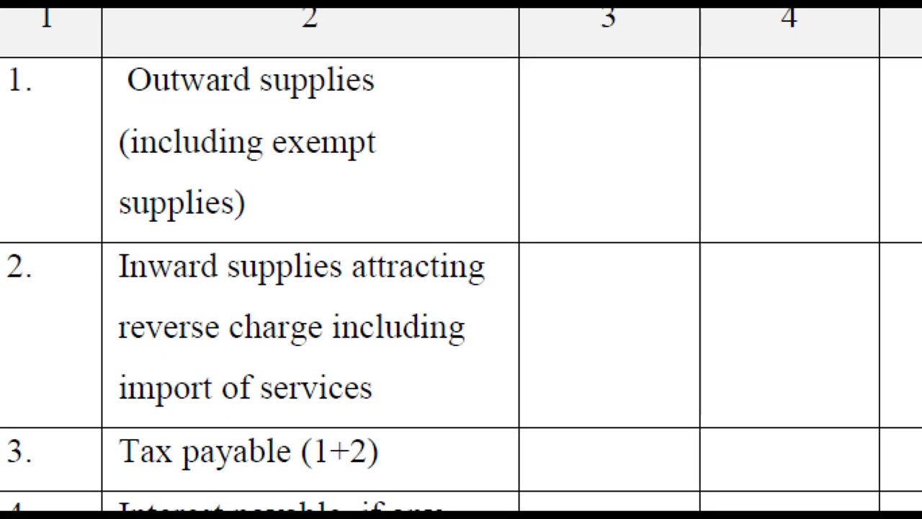
# Examine the form's row for inward supplies attracting reverse charge, including import of services
pyautogui.click(264, 404)
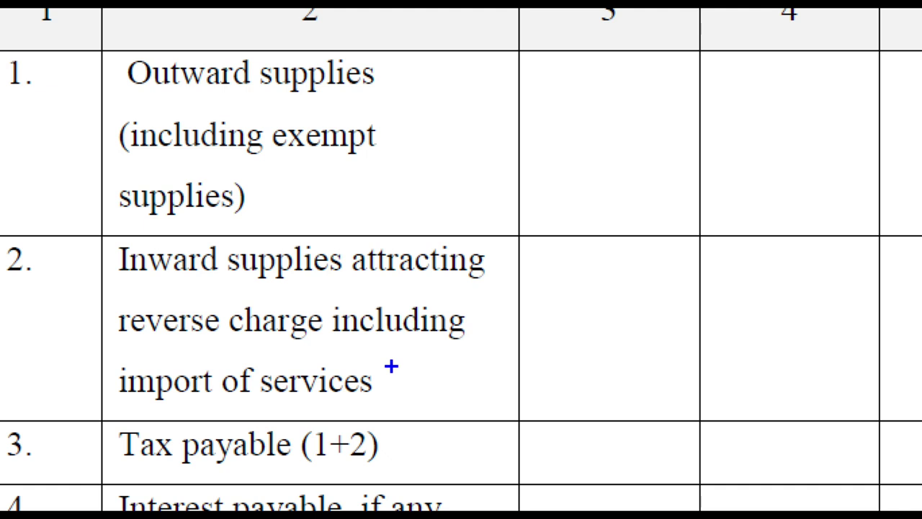
pyautogui.moveTo(634, 311)
pyautogui.mouseDown()
pyautogui.moveTo(619, 351)
pyautogui.moveTo(585, 354)
pyautogui.mouseUp()
pyautogui.moveTo(587, 324); pyautogui.dragTo(656, 345)
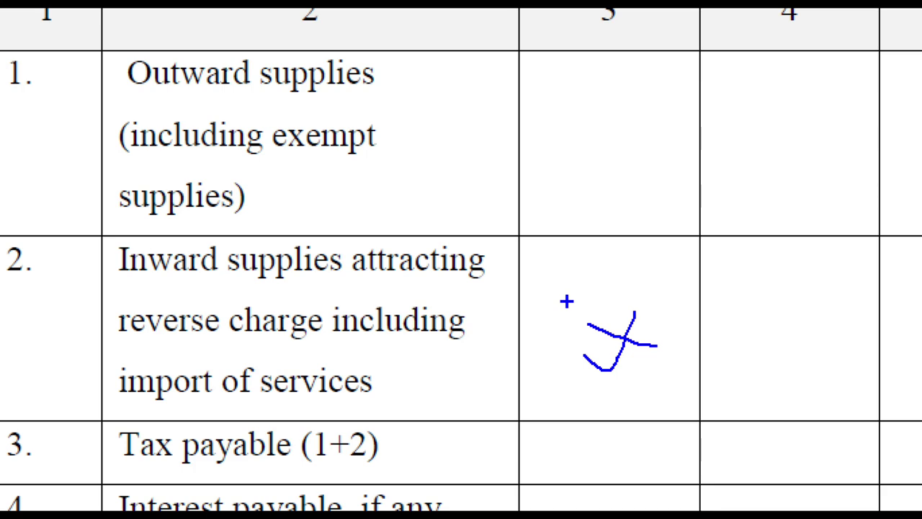
pyautogui.press('Escape')
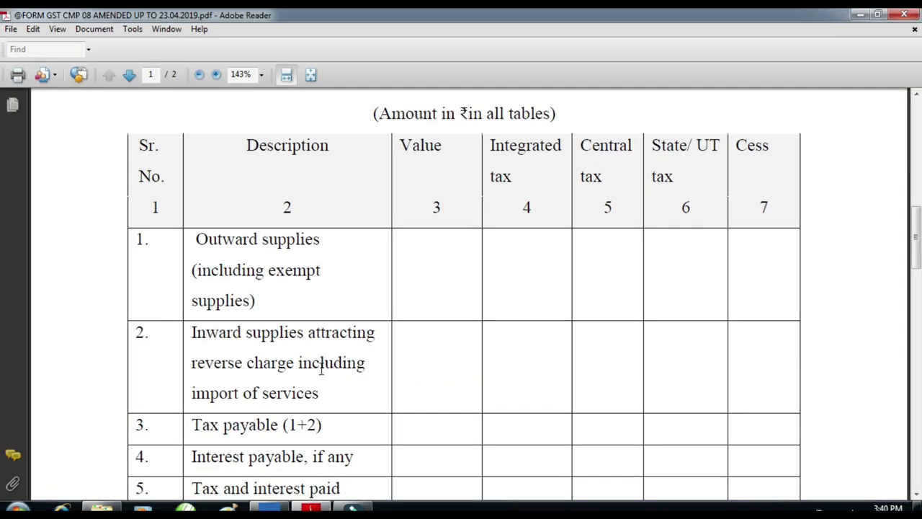
# Examine the form's rows for tax payable, interest payable, and tax and interest paid
pyautogui.scroll(-3, 387, 377)
pyautogui.hotkey('ctrl', '1')
pyautogui.click(240, 322)
pyautogui.moveTo(183, 282)
pyautogui.mouseDown()
pyautogui.moveTo(230, 316)
pyautogui.moveTo(442, 309)
pyautogui.mouseUp()
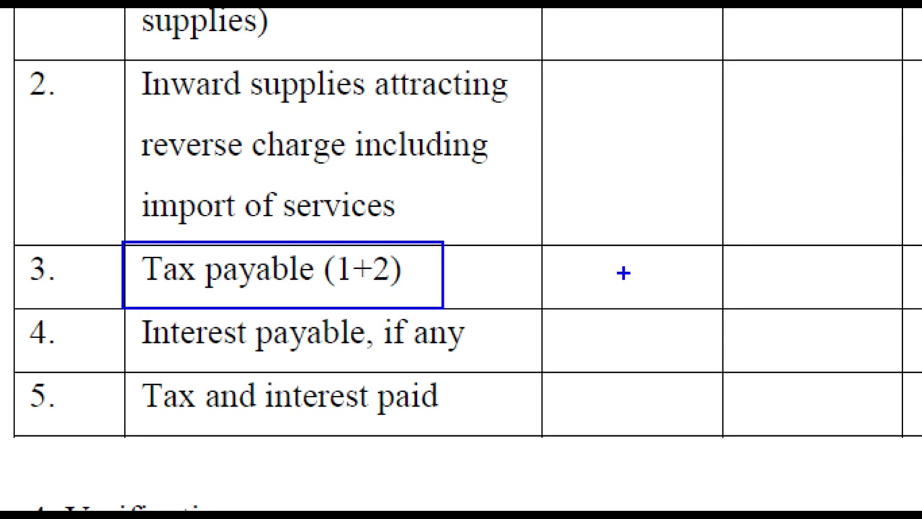
pyautogui.moveTo(122, 307)
pyautogui.mouseDown()
pyautogui.moveTo(140, 331)
pyautogui.moveTo(375, 360)
pyautogui.moveTo(497, 362)
pyautogui.mouseUp()
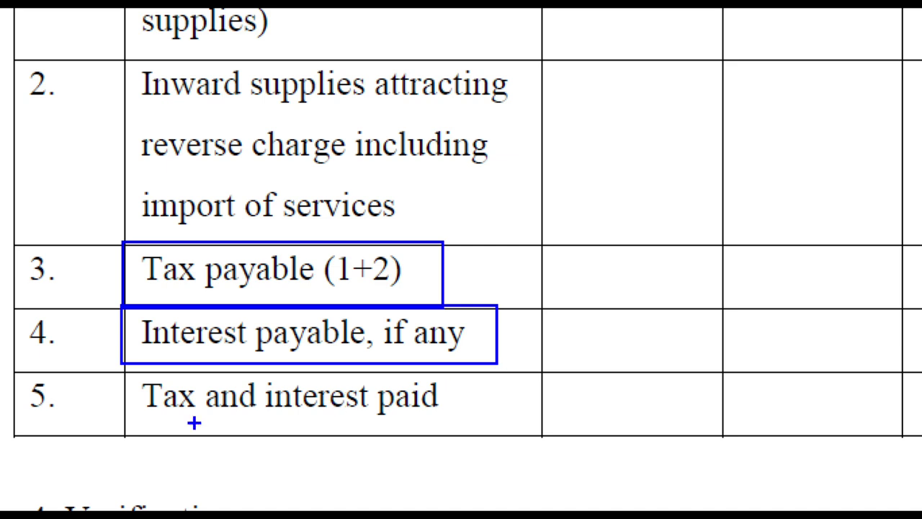
pyautogui.moveTo(132, 369)
pyautogui.mouseDown()
pyautogui.moveTo(251, 432)
pyautogui.moveTo(469, 423)
pyautogui.mouseUp()
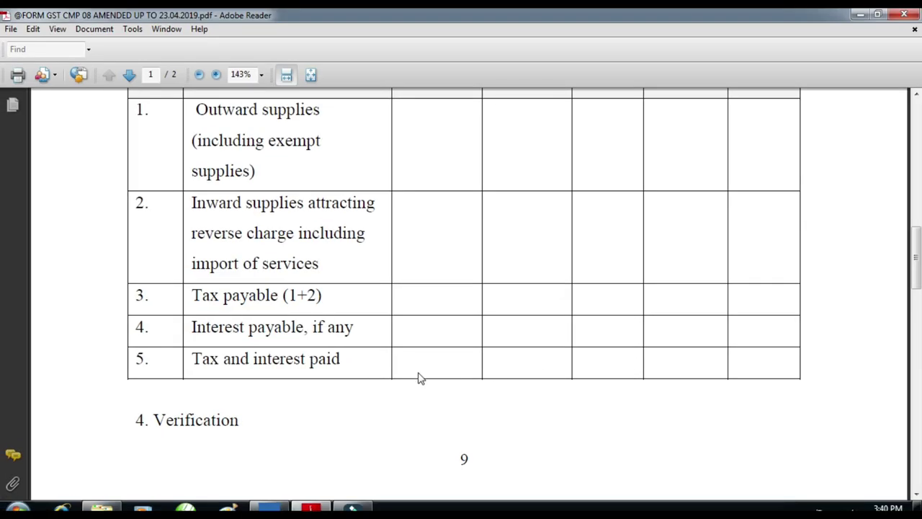
# Read the verification declaration on the second page, and return to the value cell of the outward supplies row
pyautogui.scroll(-3, 403, 380)
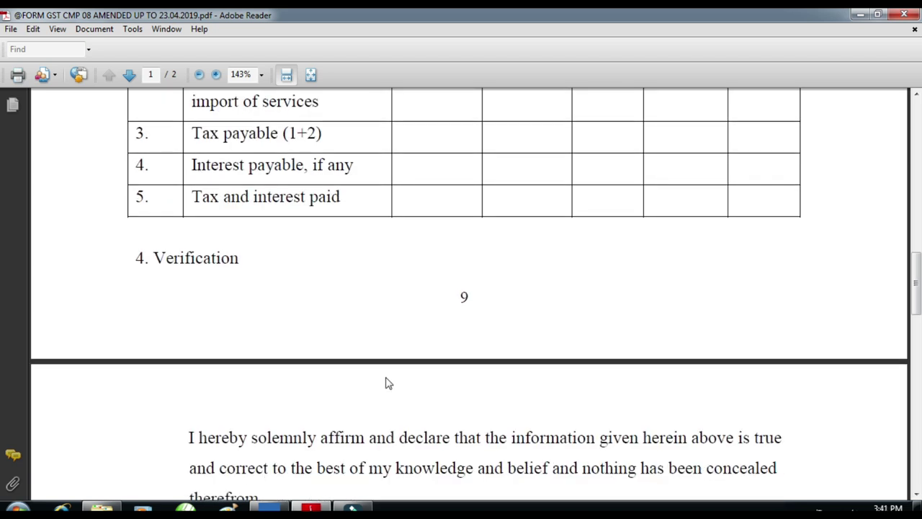
pyautogui.scroll(-3, 373, 277)
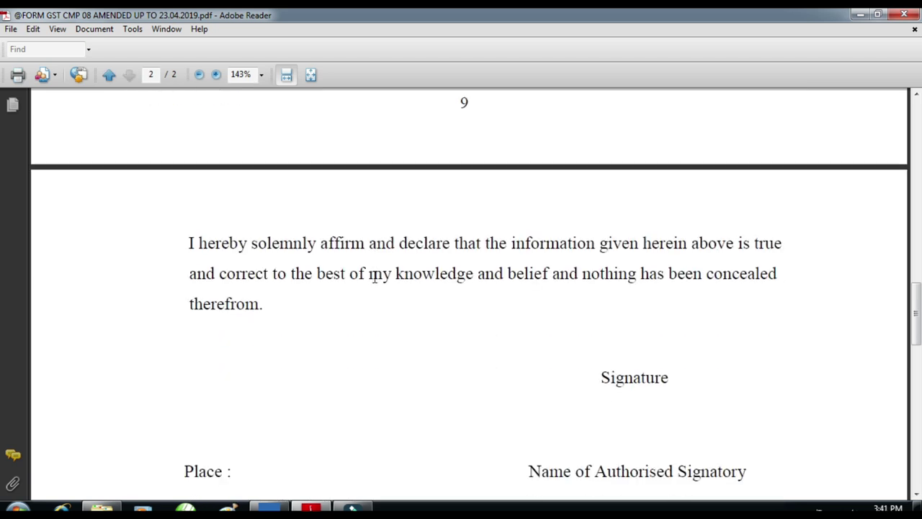
pyautogui.scroll(8, 529, 308)
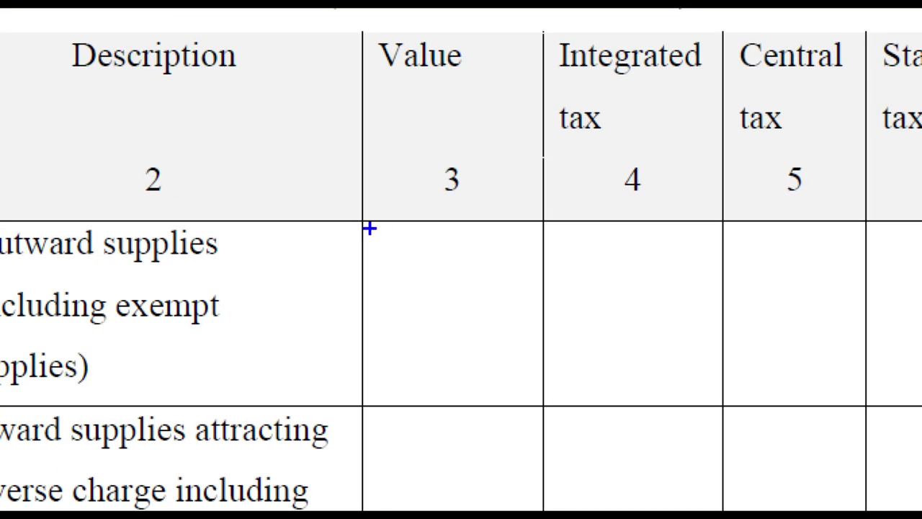
pyautogui.moveTo(369, 228); pyautogui.dragTo(507, 372)
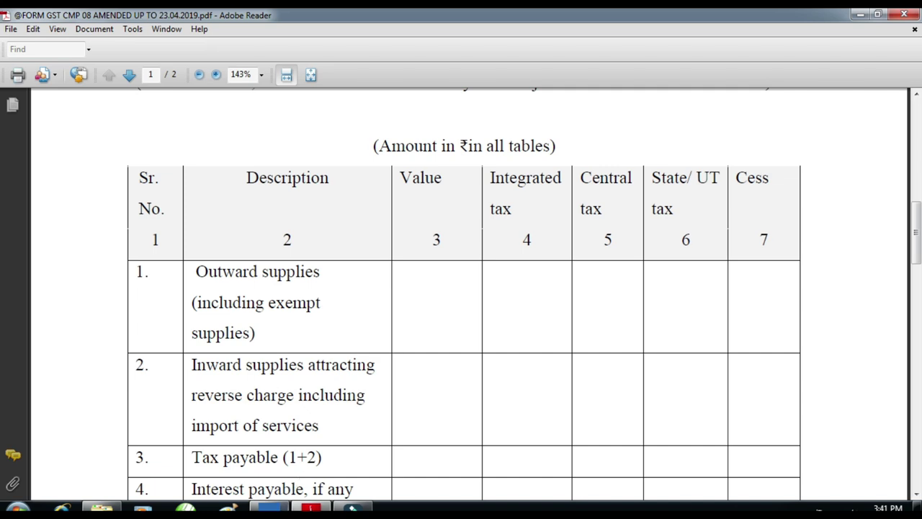
# Switch to TallyPrime and review the outward supplies amounts in the GST CMP-08 report for 1-Apr-21 to 1-Nov-21
pyautogui.click(281, 505)
pyautogui.press('Escape')
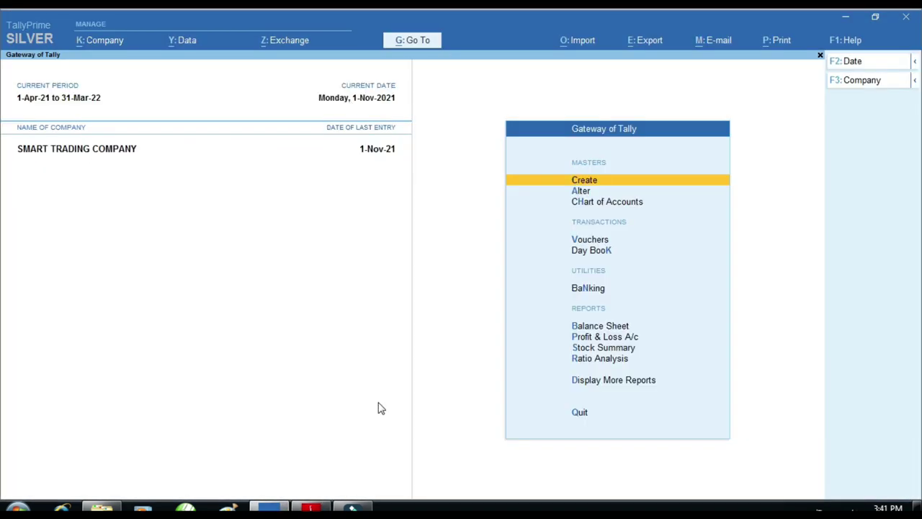
pyautogui.press('d')
pyautogui.press('g')
pyautogui.press('Return')
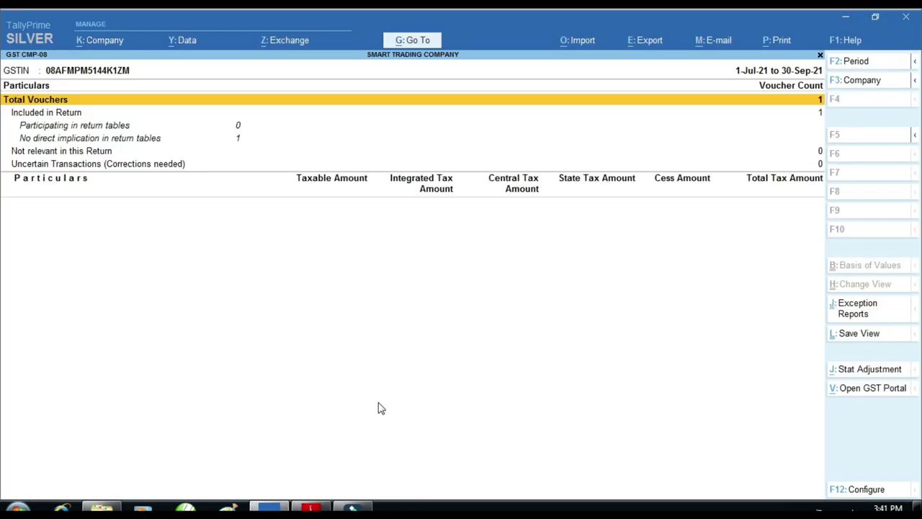
pyautogui.press('F2')
pyautogui.write('1-4-21')
pyautogui.press('Return')
pyautogui.write('1-11-21')
pyautogui.press('Return')
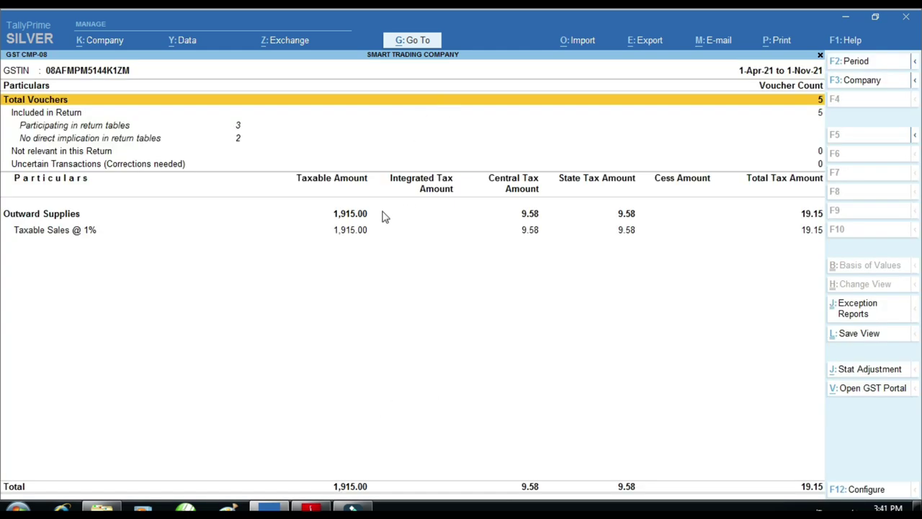
pyautogui.moveTo(317, 200); pyautogui.dragTo(344, 235)
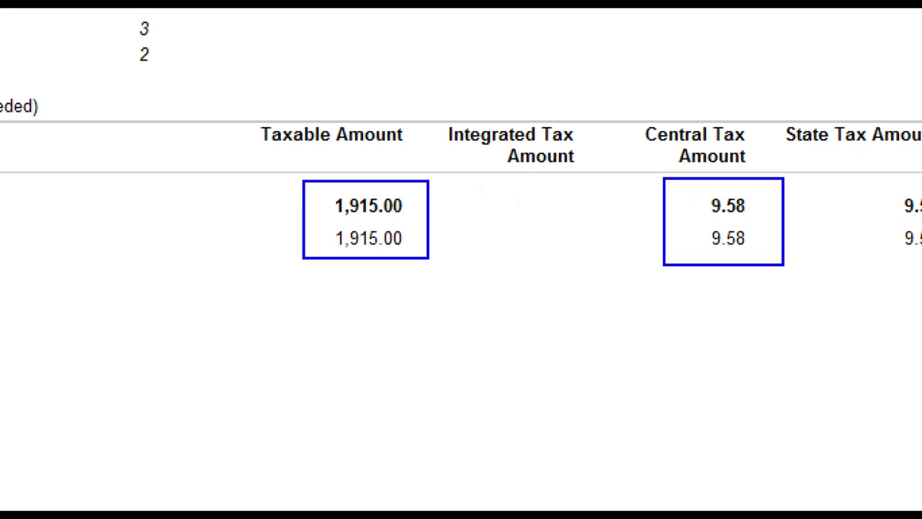
# Leave the GST reports and open a new purchase voucher
pyautogui.press('Escape')
pyautogui.press('Escape')
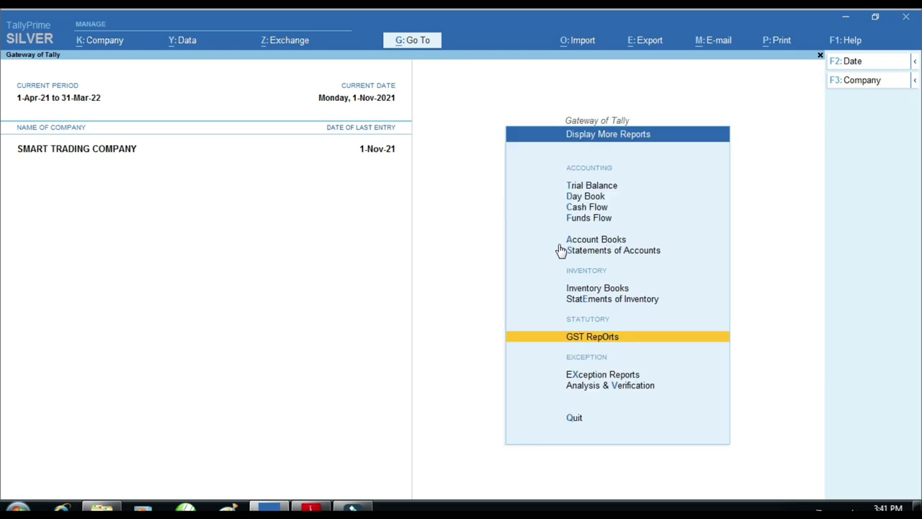
pyautogui.press('Escape')
pyautogui.press('Up')
pyautogui.press('Up')
pyautogui.press('Up')
pyautogui.press('Up')
pyautogui.press('Up')
pyautogui.press('Up')
pyautogui.press('Up')
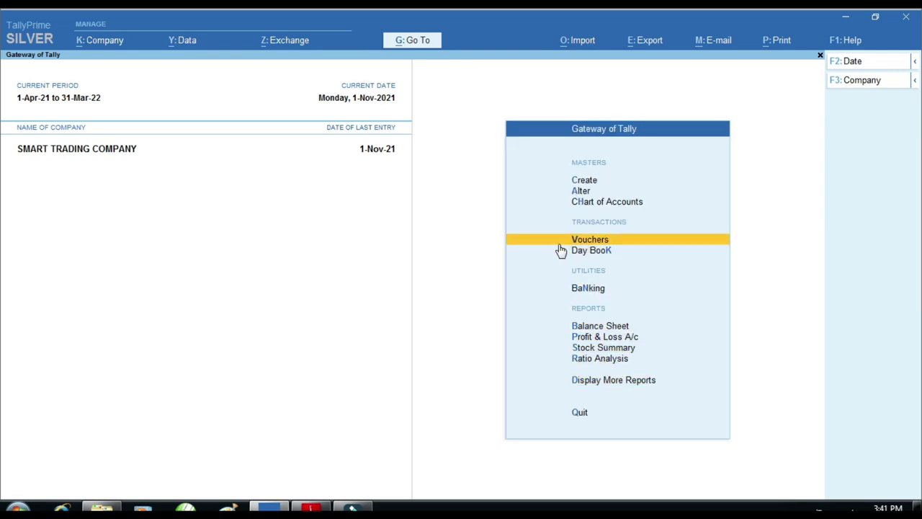
pyautogui.press('Return')
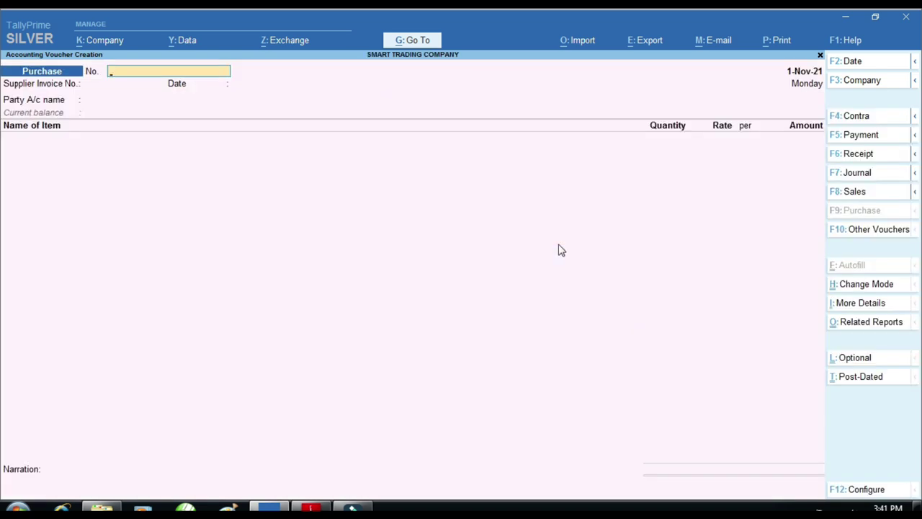
# Enter purchase voucher number 1, supplier invoice number 1 dated 1-Nov-21, and ABC ENTERPRISES as the party account
pyautogui.write('1')
pyautogui.press('Return')
pyautogui.write('1')
pyautogui.press('Return')
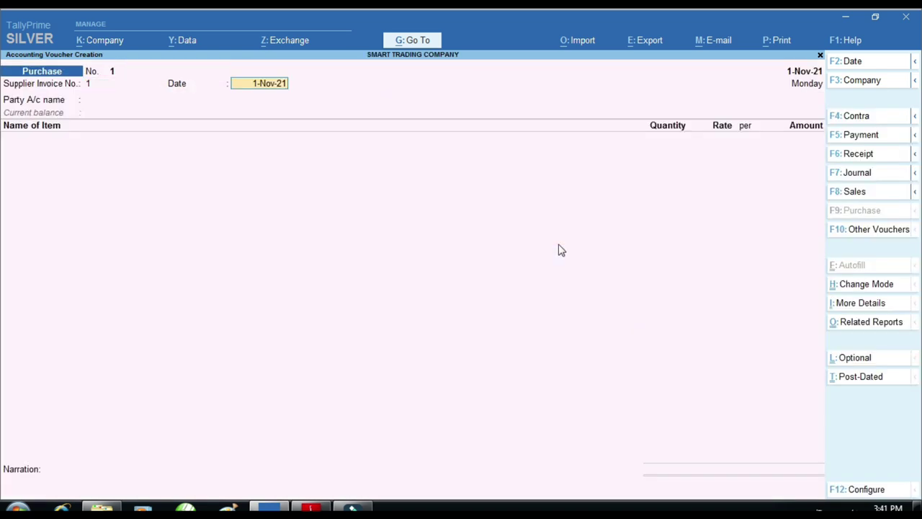
pyautogui.press('Return')
pyautogui.press('Down')
pyautogui.press('Up')
pyautogui.press('Return')
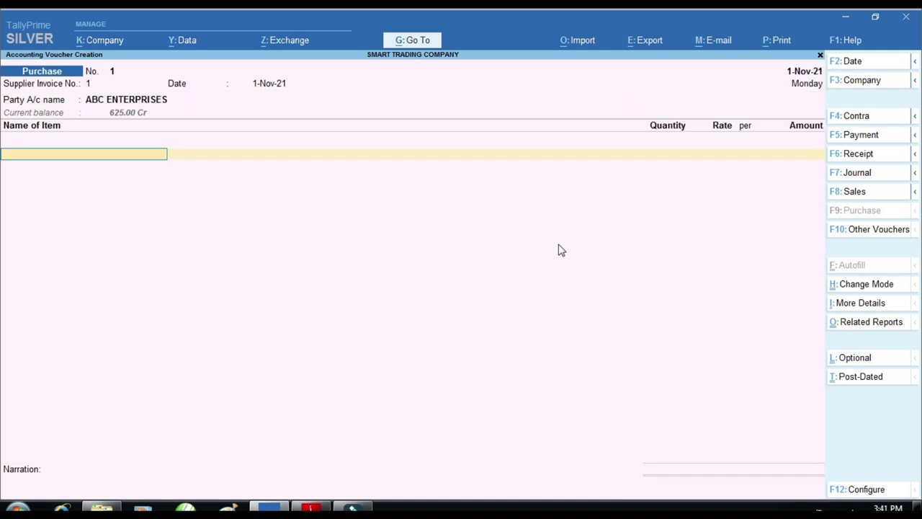
# Start a new stock item named Tax Free Item under Primary with PCS as its unit and GST applicable
pyautogui.hotkey('alt', 'c')
pyautogui.write('Tax free')
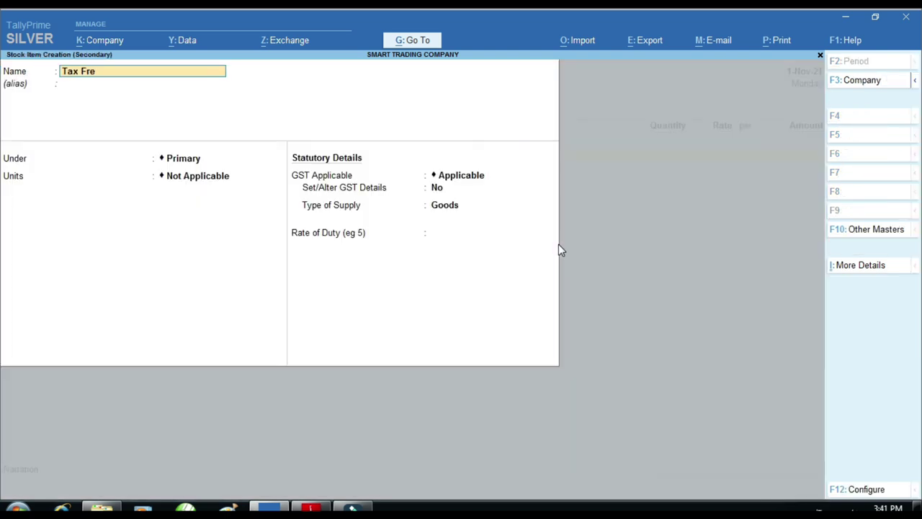
pyautogui.write(' item')
pyautogui.press('Return')
pyautogui.press('Return')
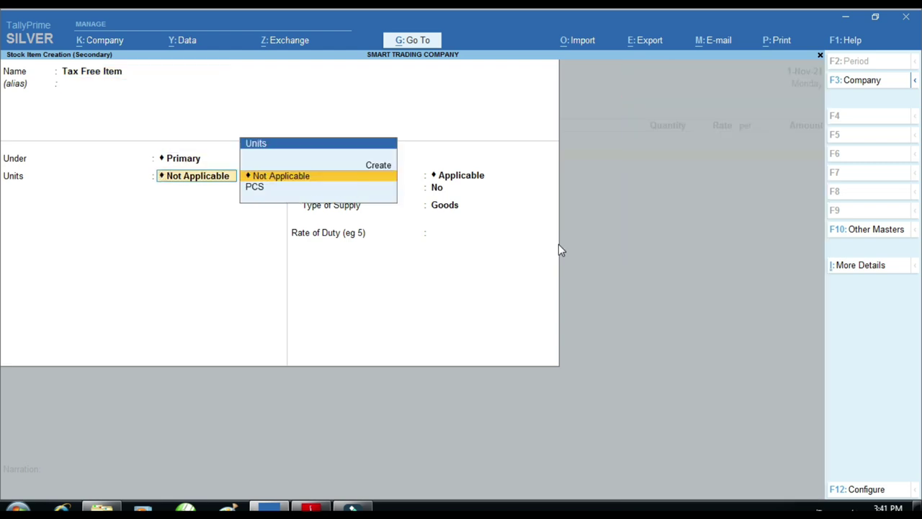
pyautogui.press('Down')
pyautogui.press('Return')
pyautogui.press('Return')
# Define the item's GST details, keep Goods as the type of supply, and save the stock item into the voucher
pyautogui.write('y')
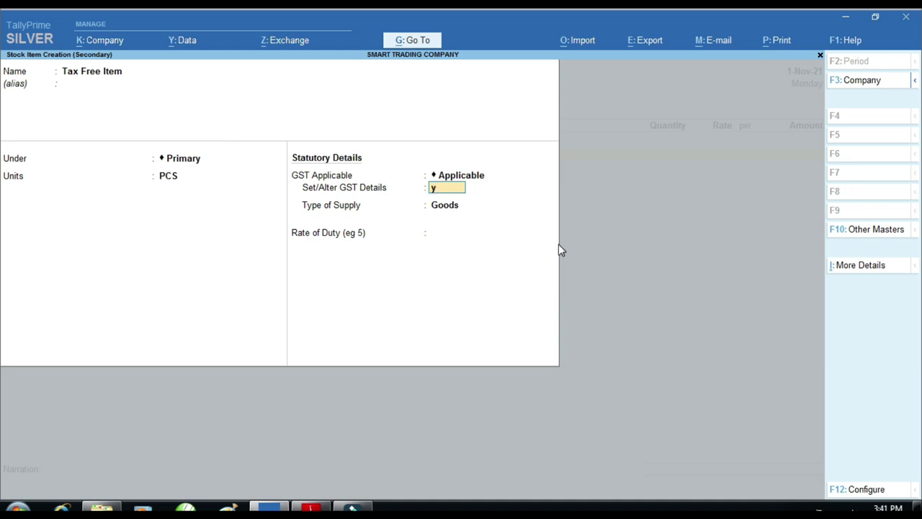
pyautogui.press('Return')
pyautogui.press('Return')
pyautogui.press('Return')
pyautogui.press('Return')
pyautogui.press('Return')
pyautogui.press('Down')
pyautogui.press('Return')
pyautogui.press('Return')
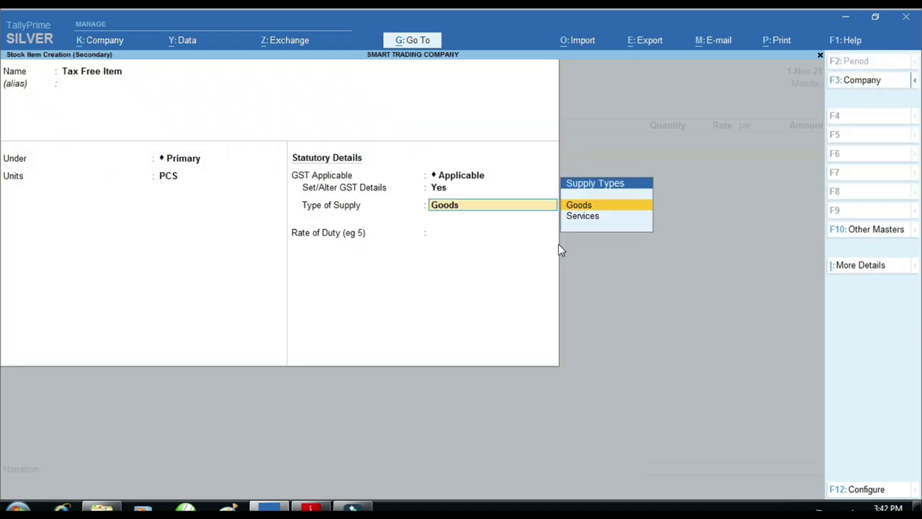
pyautogui.press('Return')
pyautogui.press('Return')
pyautogui.press('Return')
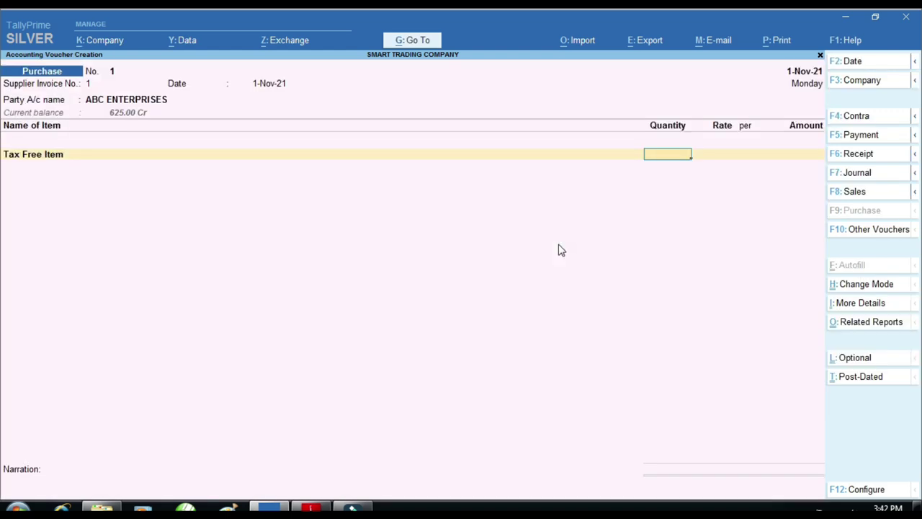
# Enter a quantity of 5 PCS at a rate of 100 for Tax Free Item
pyautogui.write('1')
pyautogui.write('5')
pyautogui.press('Return')
pyautogui.write('100')
pyautogui.press('Return')
pyautogui.press('Return')
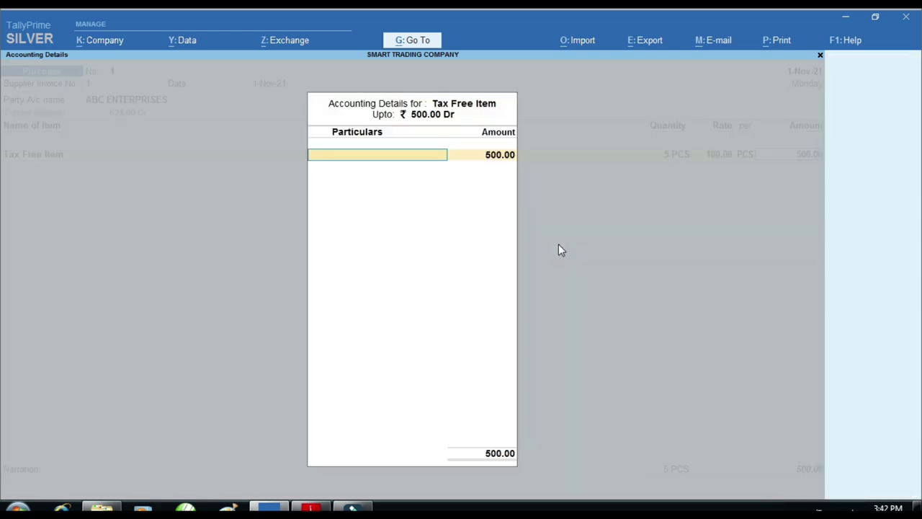
# Start a new ledger named Tax Free Purchase under Purchase Accounts with Not Applicable as the type of ledger
pyautogui.hotkey('alt', 'c')
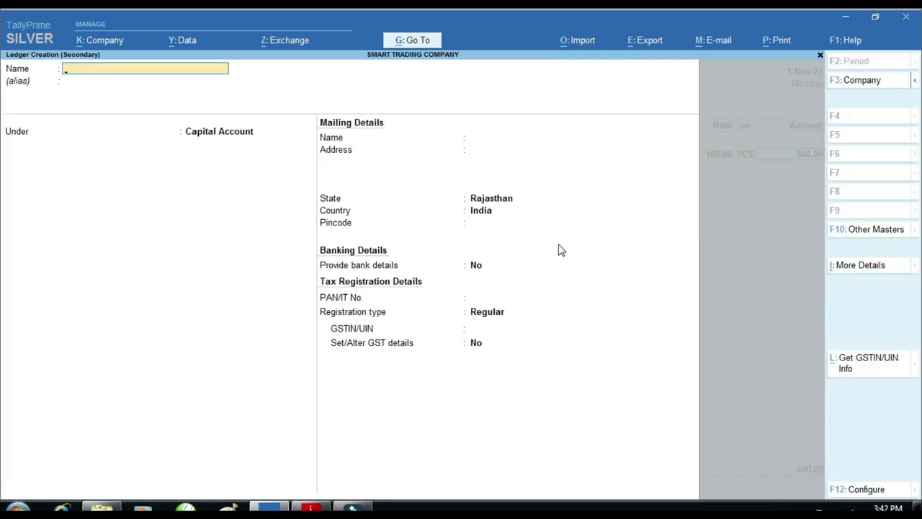
pyautogui.write('Tax Free Purchase')
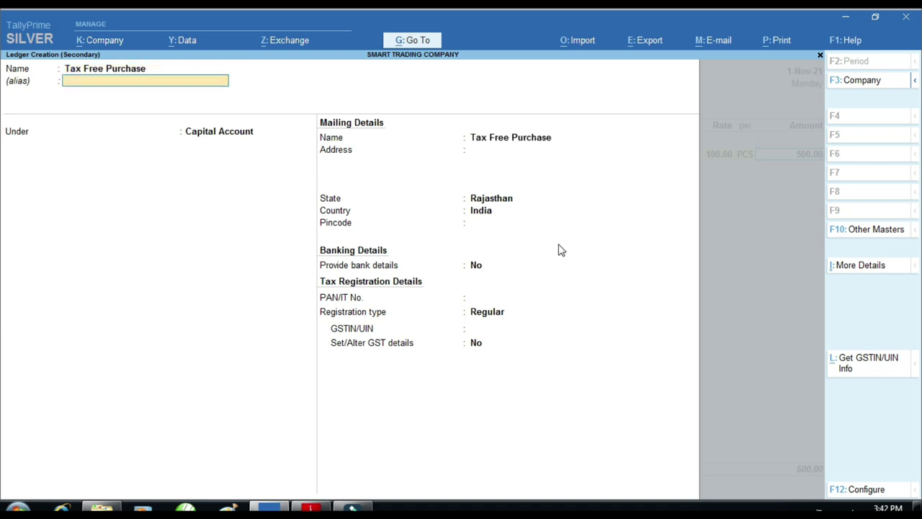
pyautogui.press('Return')
pyautogui.write('Purchase')
pyautogui.press('Return')
pyautogui.press('Return')
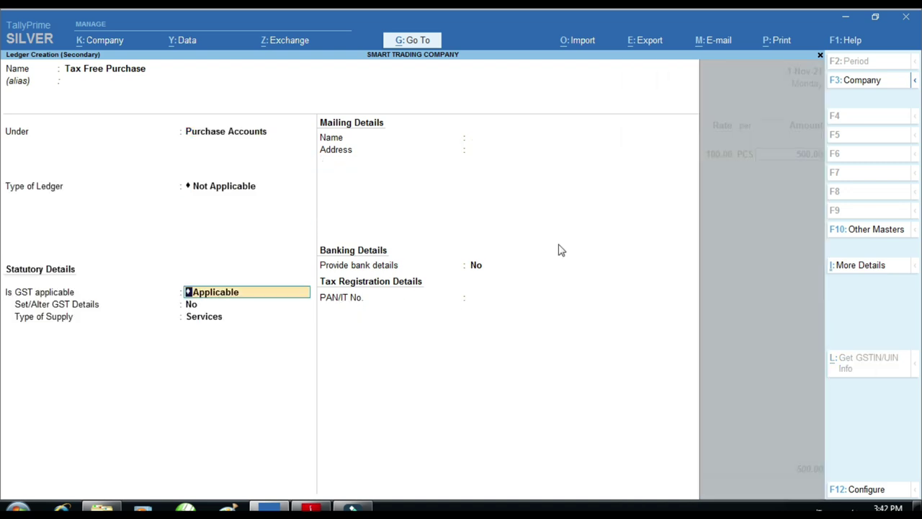
# Keep GST applicable for the purchase ledger, set its type of supply to Goods, and open its GST details
pyautogui.press('Return')
pyautogui.press('Return')
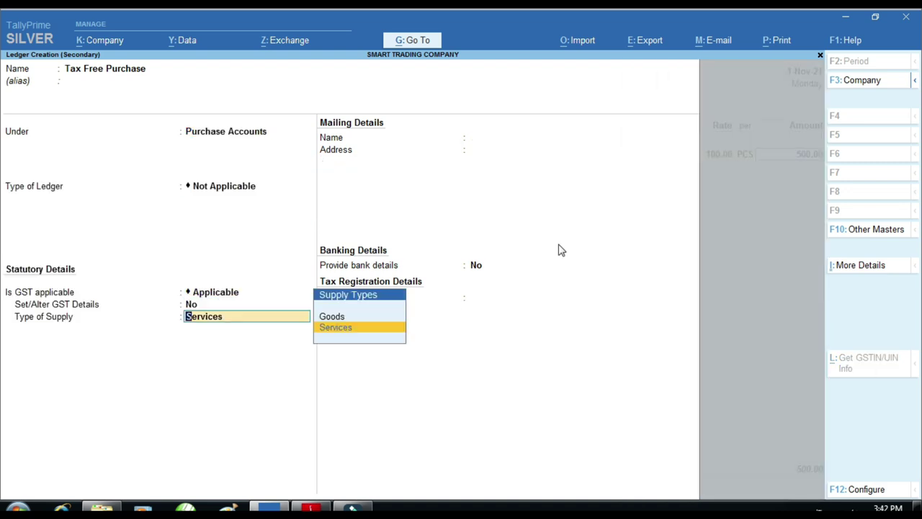
pyautogui.press('Up')
pyautogui.press('Return')
pyautogui.press('BackSpace')
pyautogui.press('BackSpace')
pyautogui.press('y')
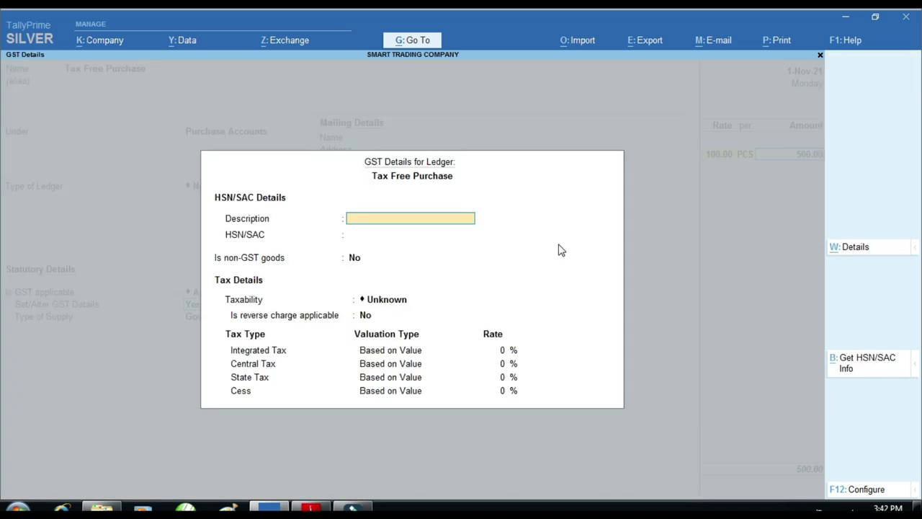
# Set the taxability of Tax Free Purchase to Exempt and save the ledger
pyautogui.press('Return')
pyautogui.press('Return')
pyautogui.press('Return')
pyautogui.press('Down')
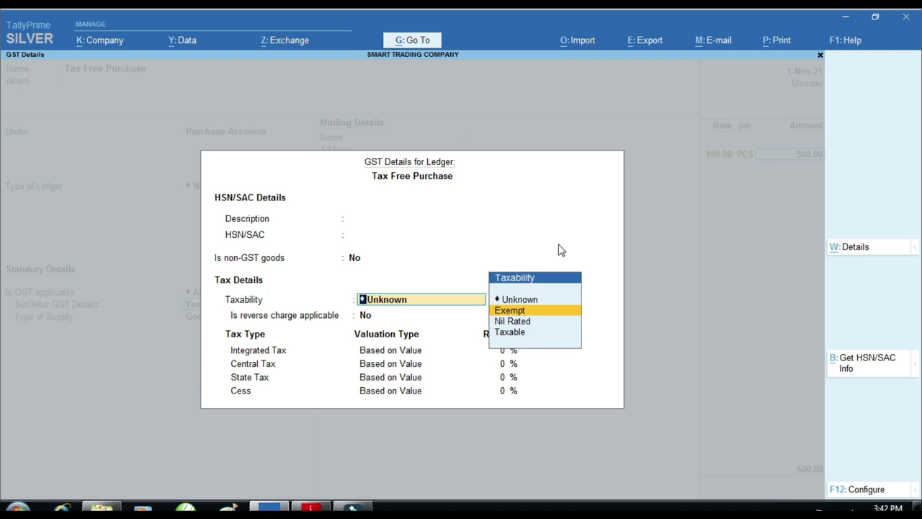
pyautogui.press('Return')
pyautogui.press('Return')
pyautogui.press('Return')
pyautogui.press('Return')
# Allocate 500.00 to Tax Free Purchase, accept the New Ref bill-wise details for ABC ENTERPRISES, and save the purchase voucher
pyautogui.press('Return')
pyautogui.press('Return')
pyautogui.press('Return')
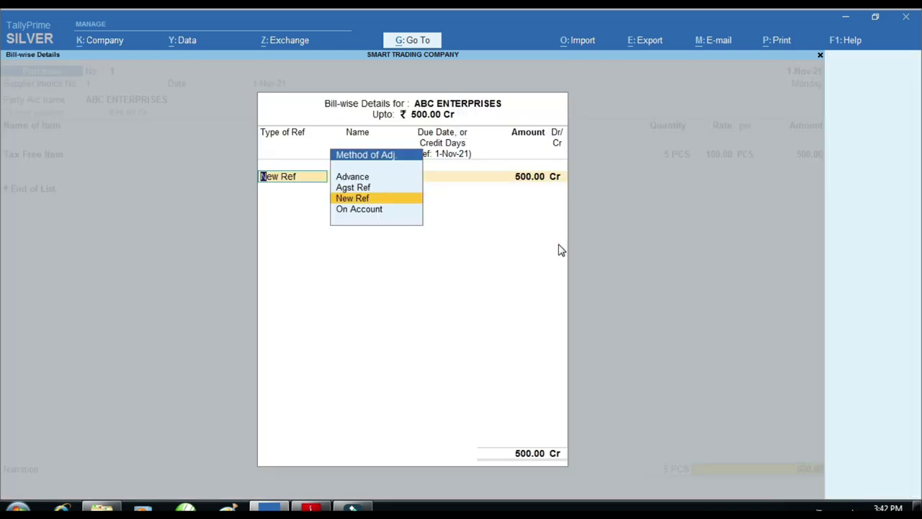
pyautogui.press('Return')
pyautogui.press('Return')
pyautogui.press('Return')
pyautogui.press('Return')
pyautogui.press('Return')
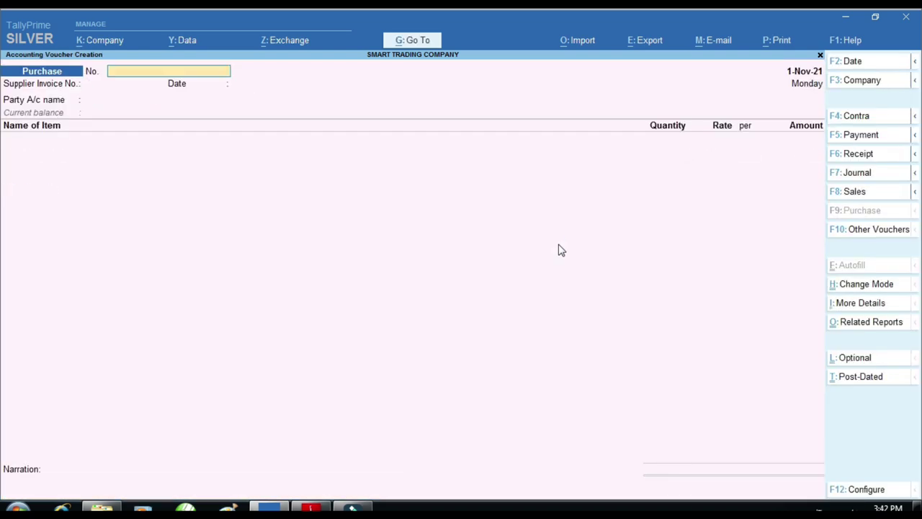
# Start a sales voucher with number 4 and Cash as the party account
pyautogui.press('F8')
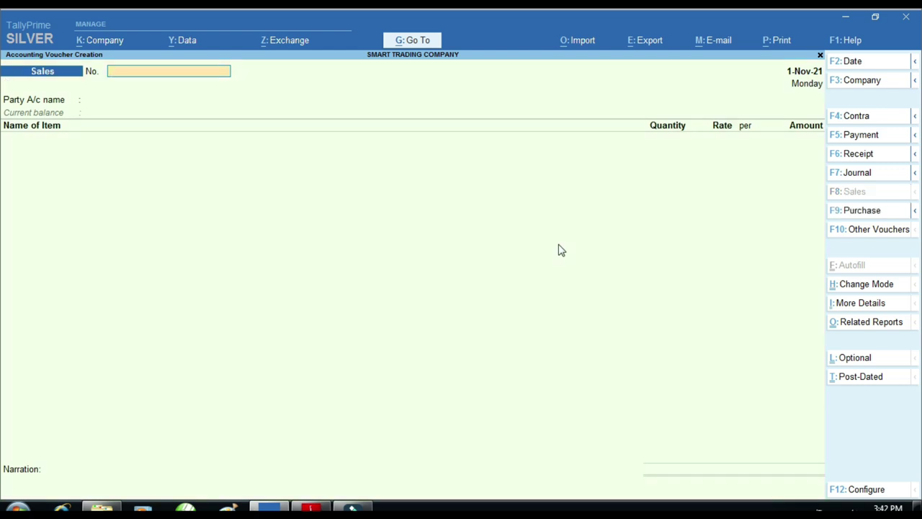
pyautogui.press('Return')
pyautogui.press('Down')
pyautogui.press('Return')
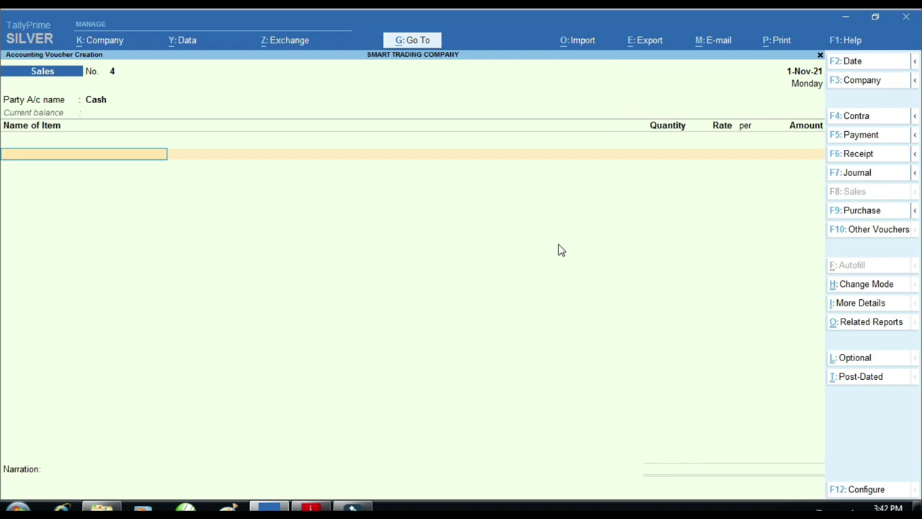
# Add Tax Free Item to the sales voucher with a quantity of 4 PCS at a rate of 150
pyautogui.write('T')
pyautogui.press('Return')
pyautogui.write('4')
pyautogui.press('Return')
pyautogui.write('10')
pyautogui.press('BackSpace')
pyautogui.write('50')
pyautogui.press('Return')
pyautogui.press('Return')
pyautogui.press('Return')
# Start a new ledger named Tax Free Sale under Sales Accounts, keeping GST applicable
pyautogui.hotkey('alt', 'c')
pyautogui.write('Tax freee')
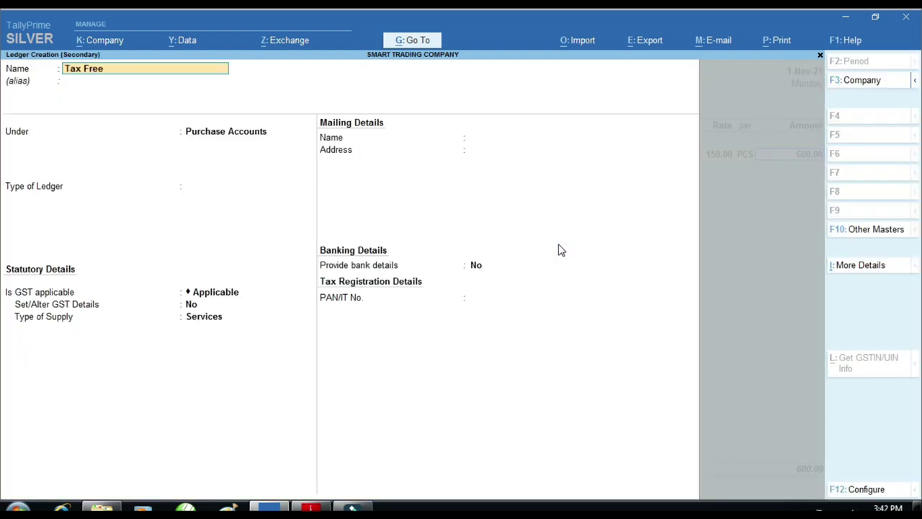
pyautogui.press('BackSpace')
pyautogui.write('Sale')
pyautogui.press('Return')
pyautogui.write('Sale')
pyautogui.press('Return')
pyautogui.press('Return')
pyautogui.press('Return')
# Define the sales ledger's GST details with Exempt taxability, set the type of supply to Goods, and save the ledger
pyautogui.press('y')
pyautogui.press('Return')
pyautogui.press('Return')
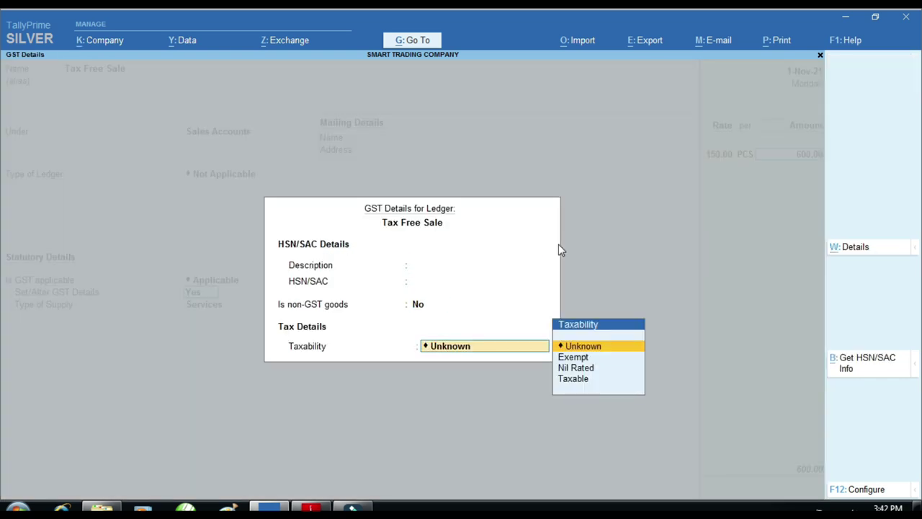
pyautogui.press('Down')
pyautogui.press('Down')
pyautogui.press('Up')
pyautogui.press('Return')
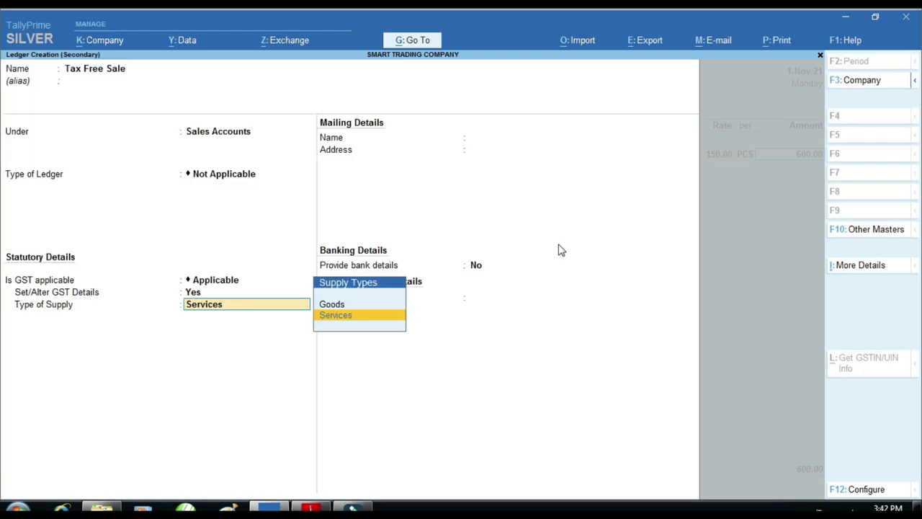
pyautogui.press('Up')
pyautogui.press('Return')
pyautogui.press('Return')
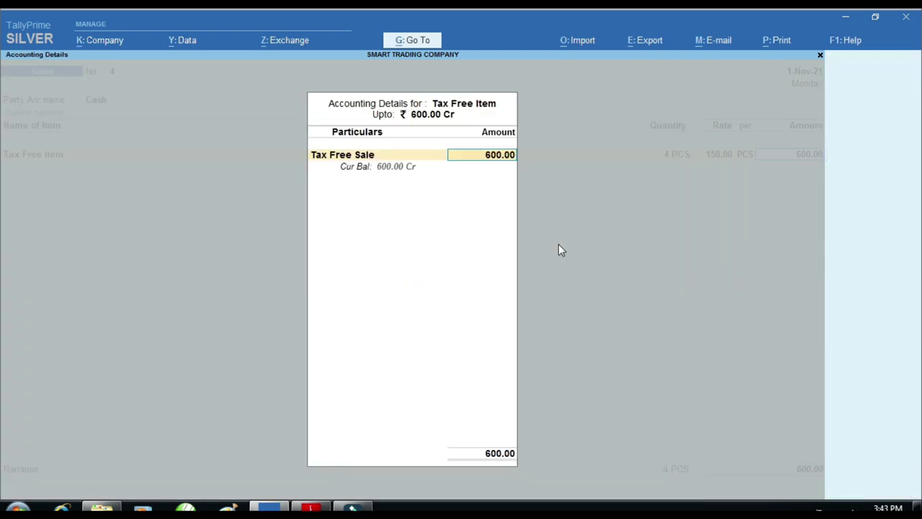
# Allocate 600.00 to Tax Free Sale and save the sales voucher
pyautogui.press('Return')
pyautogui.press('Return')
pyautogui.press('Return')
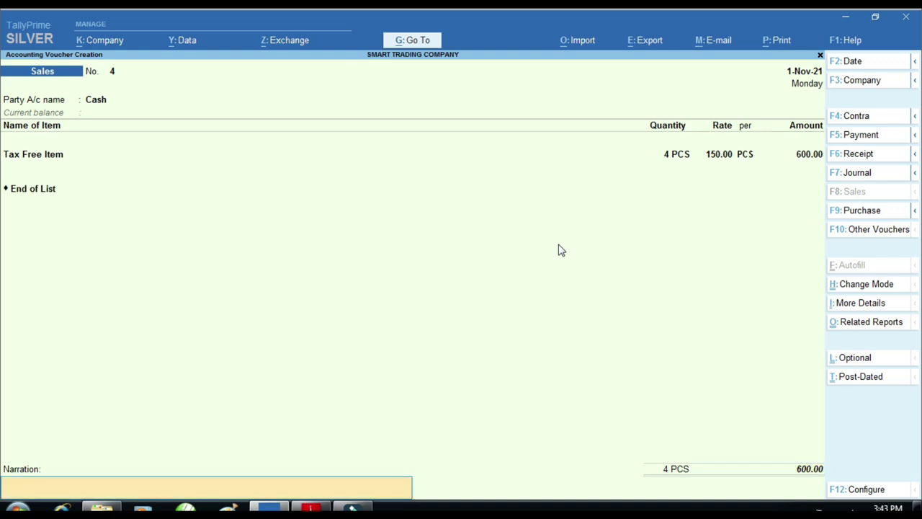
pyautogui.press('Return')
pyautogui.press('Return')
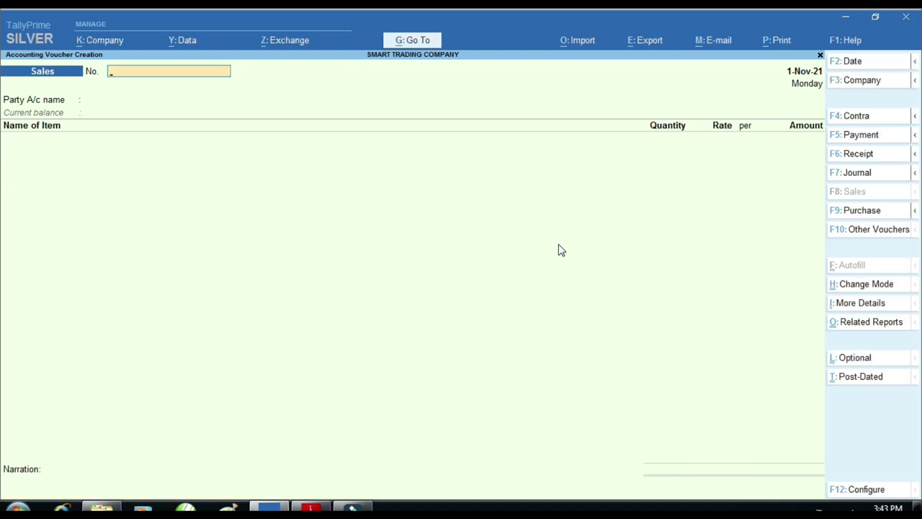
# Examine the taxable and tax-free sales in the detailed Profit & Loss A/c, and return to the Gateway of Tally
pyautogui.press('Escape')
pyautogui.press('c')
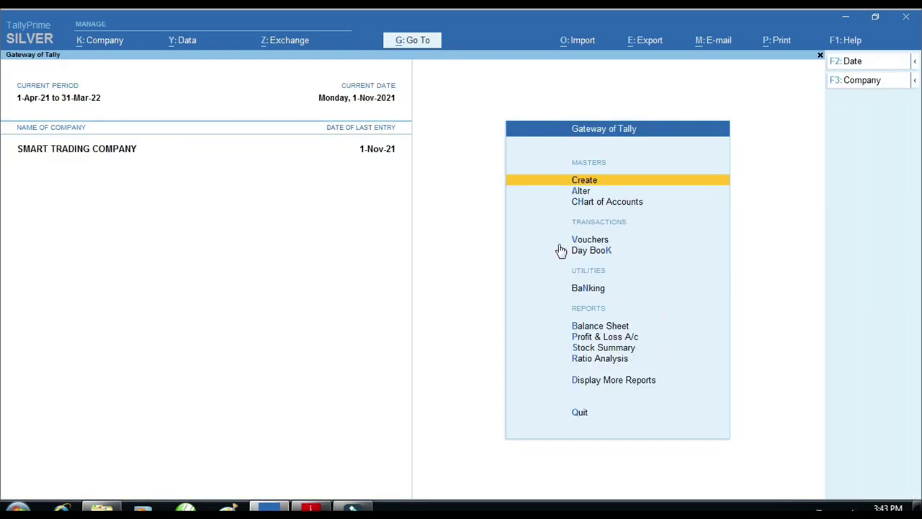
pyautogui.press('p')
pyautogui.hotkey('alt', 'F5')
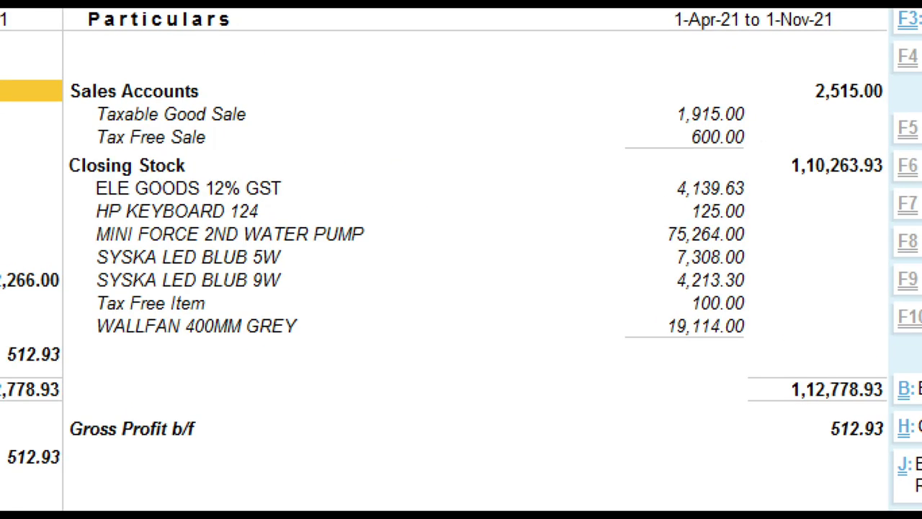
pyautogui.moveTo(653, 93); pyautogui.dragTo(780, 121)
pyautogui.moveTo(671, 120); pyautogui.dragTo(767, 143)
pyautogui.moveTo(794, 70)
pyautogui.mouseDown()
pyautogui.moveTo(867, 119)
pyautogui.moveTo(901, 118)
pyautogui.mouseUp()
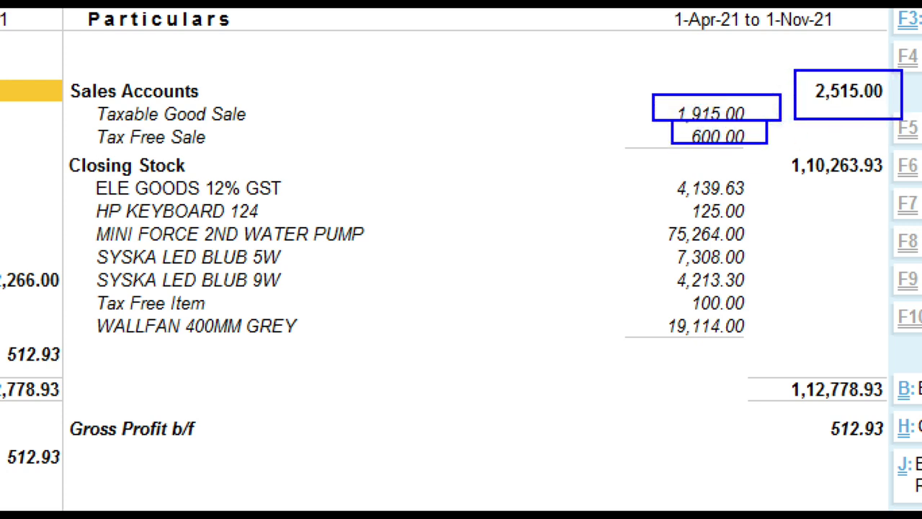
pyautogui.press('Escape')
pyautogui.press('Escape')
pyautogui.press('Escape')
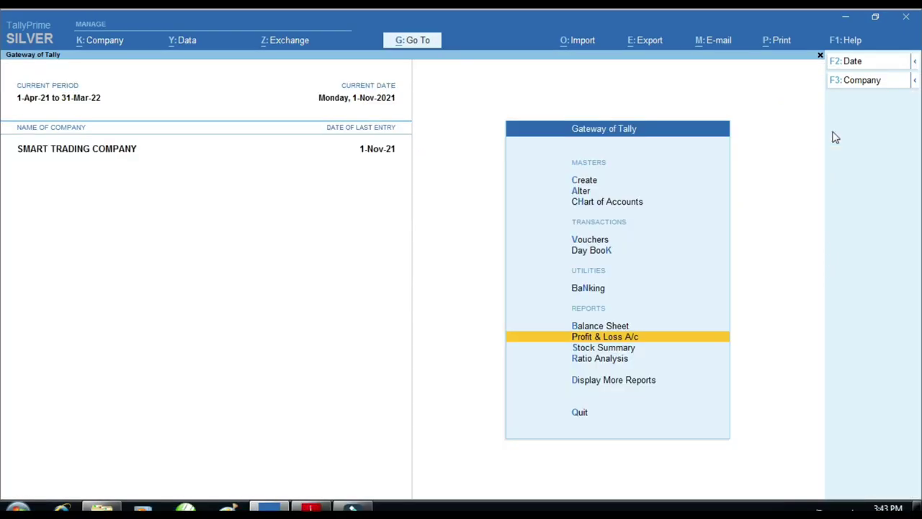
# Open the GST CMP-08 report for the period 1-Apr-21 to 1-Nov-21
pyautogui.press('d')
pyautogui.press('g')
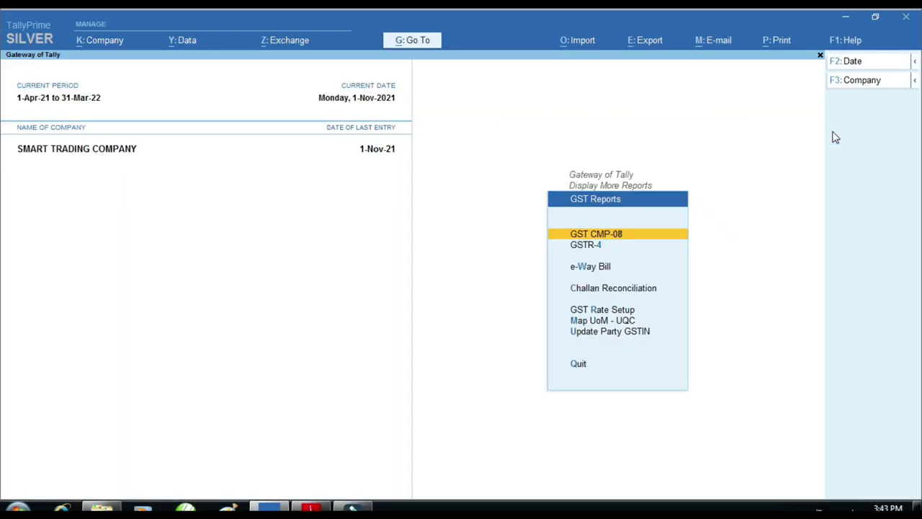
pyautogui.press('Return')
pyautogui.press('F2')
pyautogui.write('1.4.21')
pyautogui.press('Return')
pyautogui.write('1.11.21')
pyautogui.press('Return')
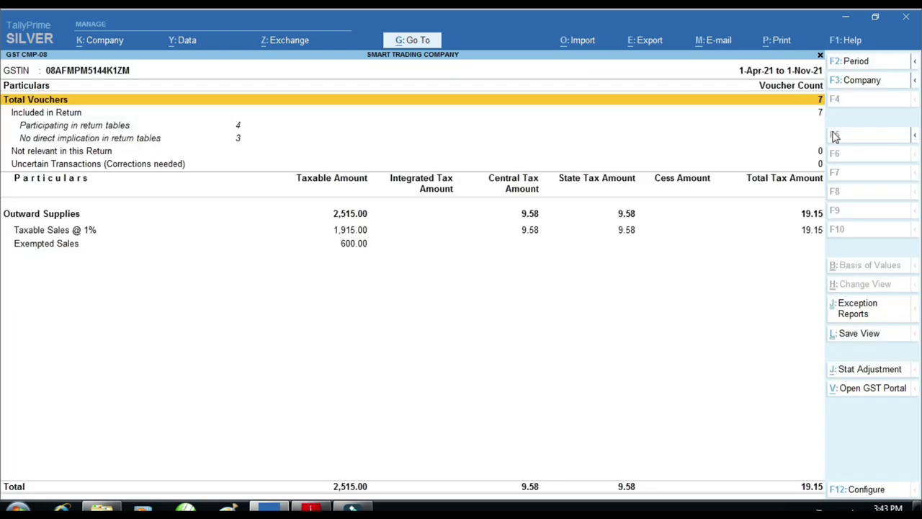
# Examine the taxable sales, exempted sales and total outward supplies in the GST CMP-08 report
pyautogui.press('ctrl')
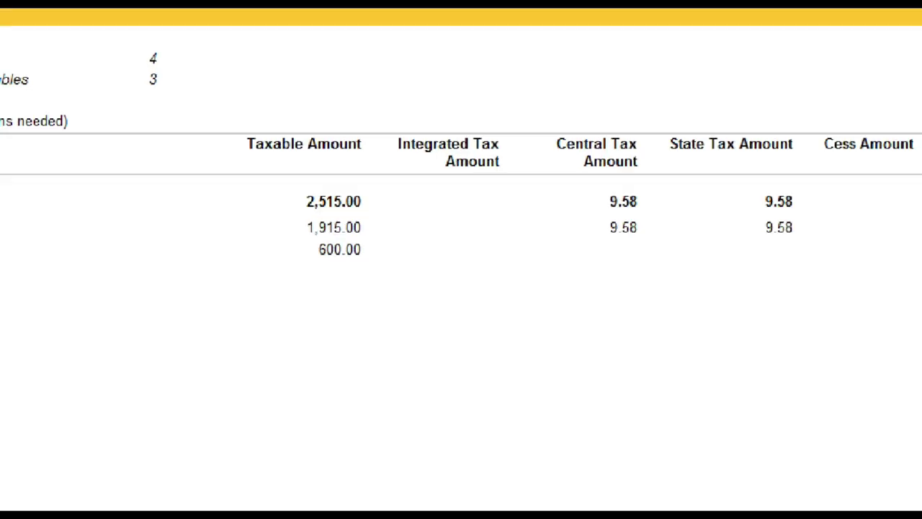
pyautogui.moveTo(11, 177)
pyautogui.mouseDown()
pyautogui.moveTo(96, 236)
pyautogui.moveTo(263, 235)
pyautogui.mouseUp()
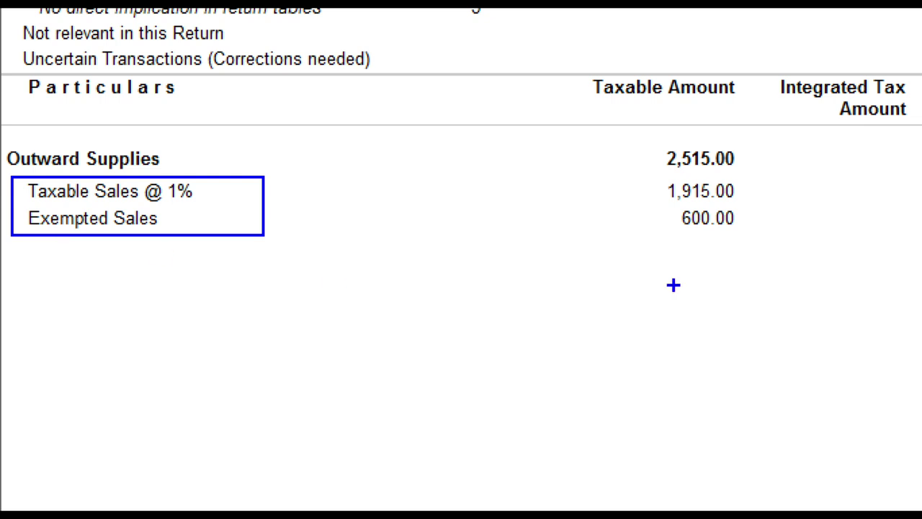
pyautogui.moveTo(669, 195); pyautogui.dragTo(762, 236)
pyautogui.moveTo(651, 140)
pyautogui.mouseDown()
pyautogui.moveTo(684, 175)
pyautogui.moveTo(747, 179)
pyautogui.mouseUp()
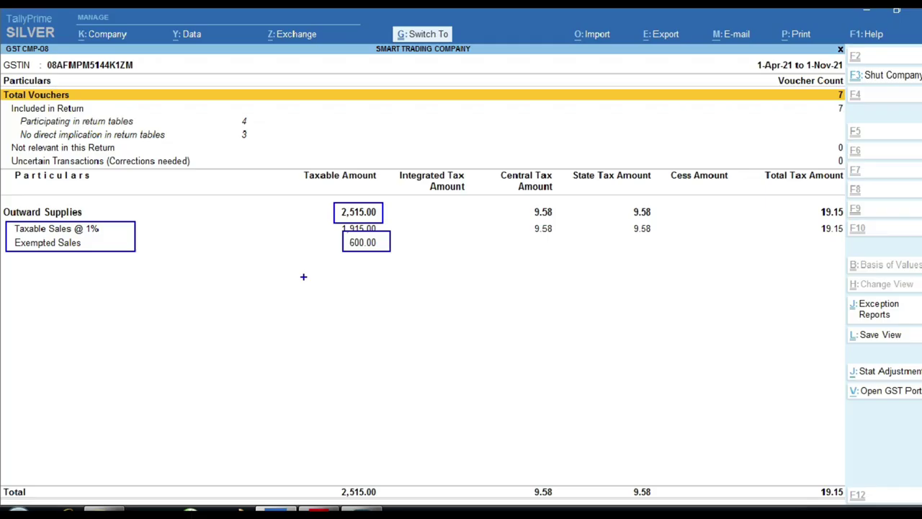
pyautogui.press('Escape')
# Switch to the CMP-08 form in Adobe Reader and examine the Value cell for outward supplies
pyautogui.click(311, 508)
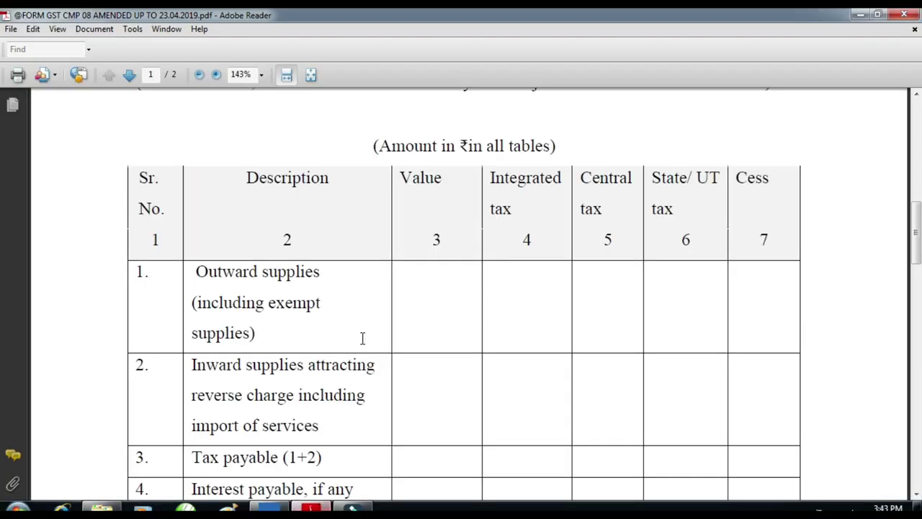
pyautogui.hotkey('ctrl', '1')
pyautogui.moveTo(391, 237); pyautogui.dragTo(504, 360)
pyautogui.press('Escape')
# Switch back to TallyPrime and examine the central tax amount for outward supplies
pyautogui.click(269, 508)
pyautogui.hotkey('ctrl', '1')
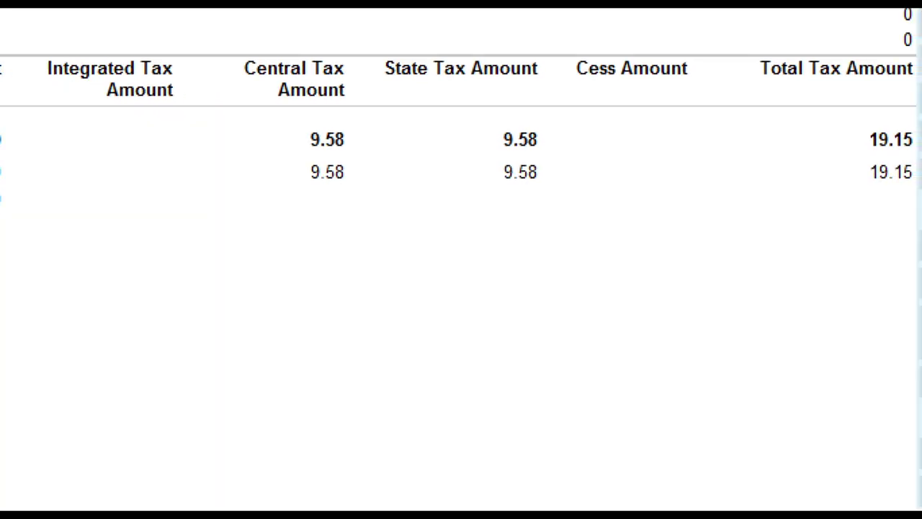
pyautogui.moveTo(242, 114)
pyautogui.mouseDown()
pyautogui.moveTo(251, 127)
pyautogui.moveTo(336, 160)
pyautogui.moveTo(343, 150)
pyautogui.mouseUp()
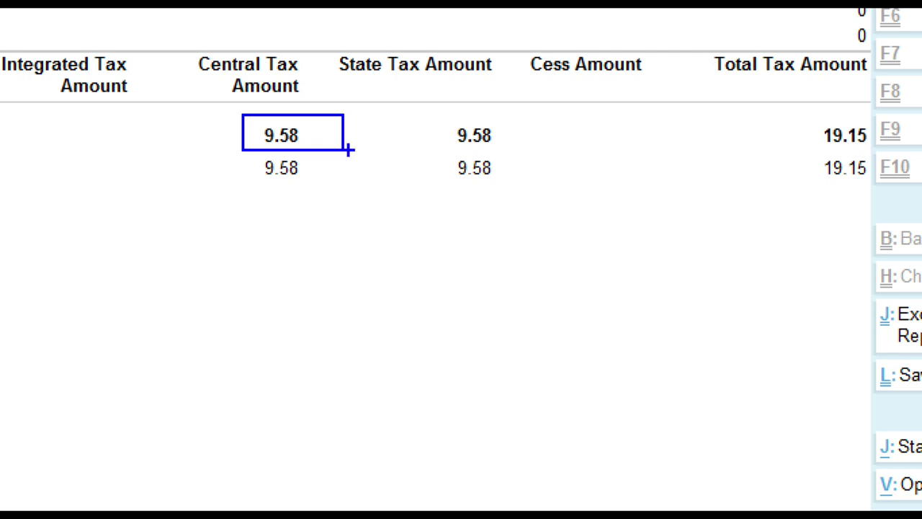
# Switch to the CMP-08 form in Adobe Reader and examine the Central tax and State/UT tax cells for outward supplies
pyautogui.click(311, 507)
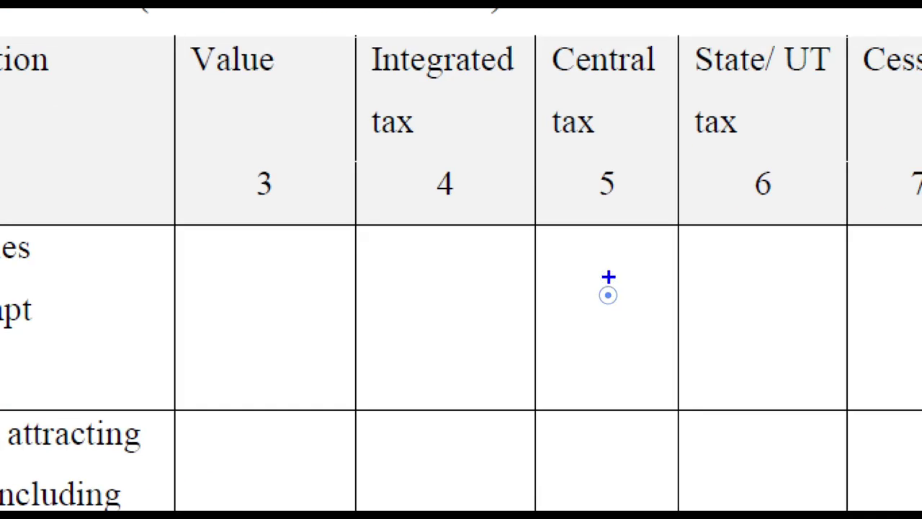
pyautogui.moveTo(570, 262)
pyautogui.mouseDown()
pyautogui.moveTo(595, 335)
pyautogui.moveTo(641, 353)
pyautogui.moveTo(645, 368)
pyautogui.mouseUp()
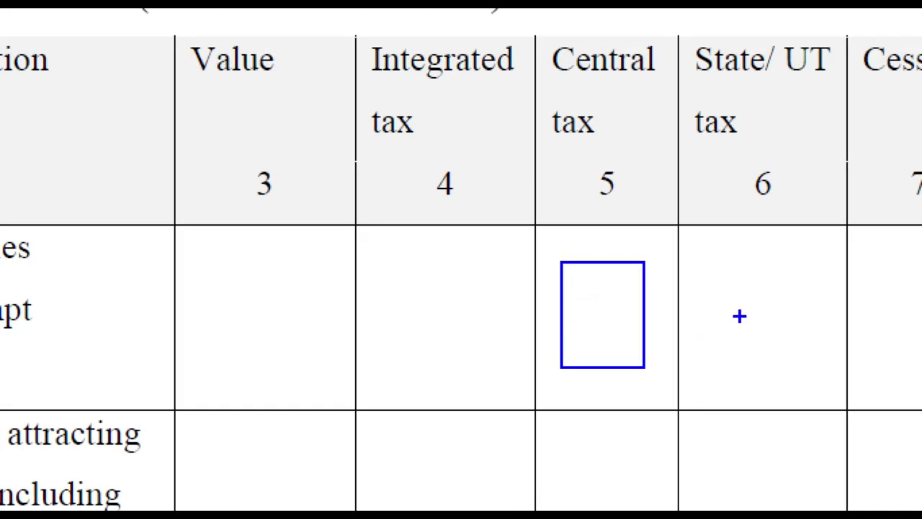
pyautogui.moveTo(711, 252); pyautogui.dragTo(816, 375)
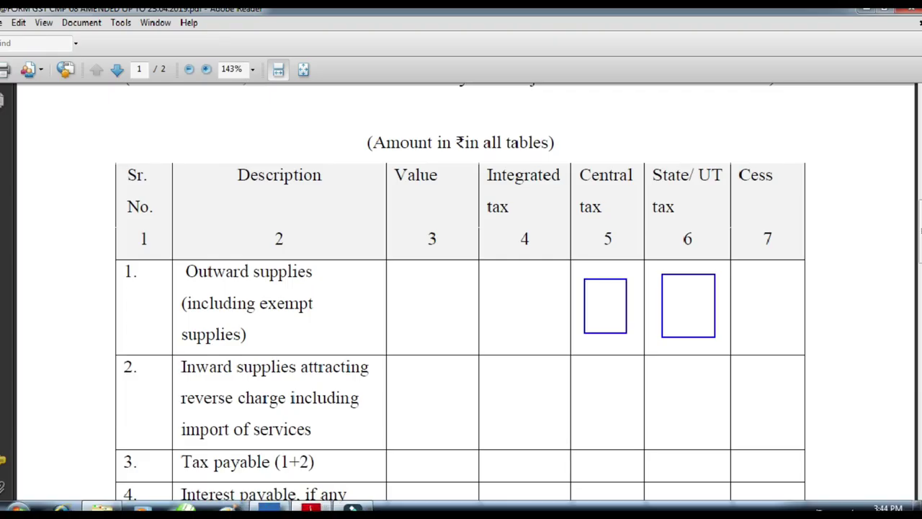
pyautogui.press('Escape')
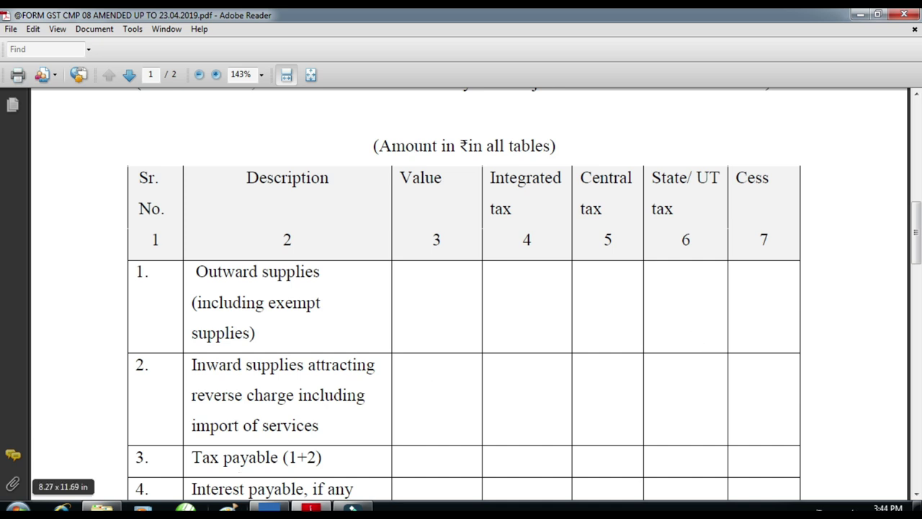
# Switch back to TallyPrime and leave the GST CMP-08 report for the Gateway of Tally
pyautogui.click(281, 504)
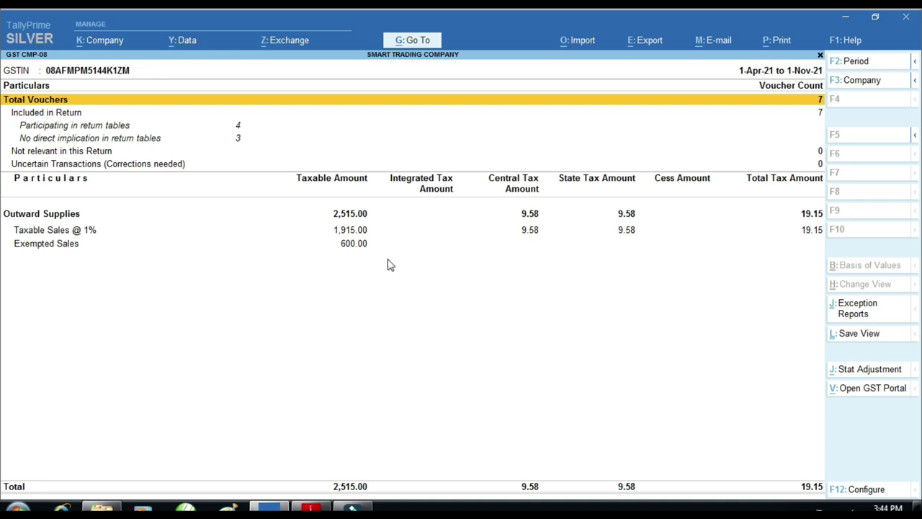
pyautogui.press('ctrl')
pyautogui.press('Escape')
pyautogui.press('Escape')
pyautogui.press('Escape')
pyautogui.press('Escape')
# Start a payment voucher and debit CGST TAX with 9.58
pyautogui.press('Down')
pyautogui.press('Down')
pyautogui.press('Down')
pyautogui.press('Return')
pyautogui.press('F5')
pyautogui.write('Cg')
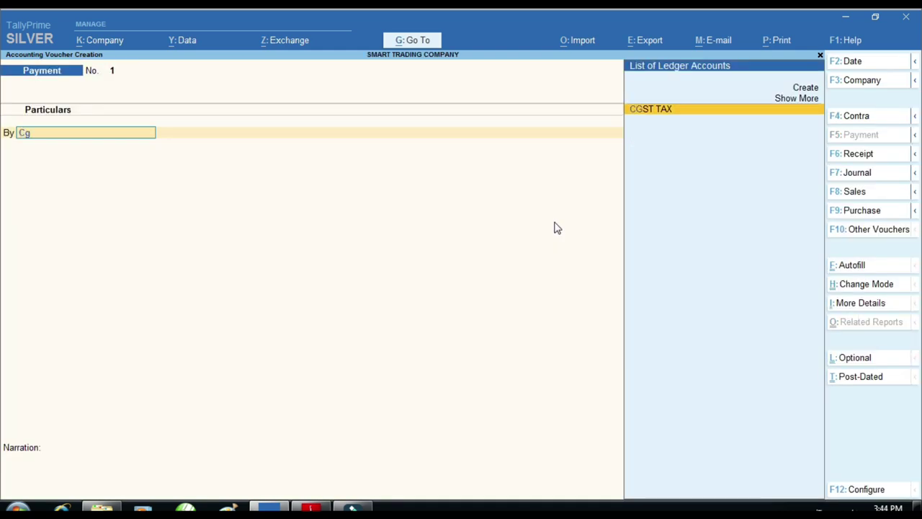
pyautogui.press('Return')
pyautogui.write('9.58')
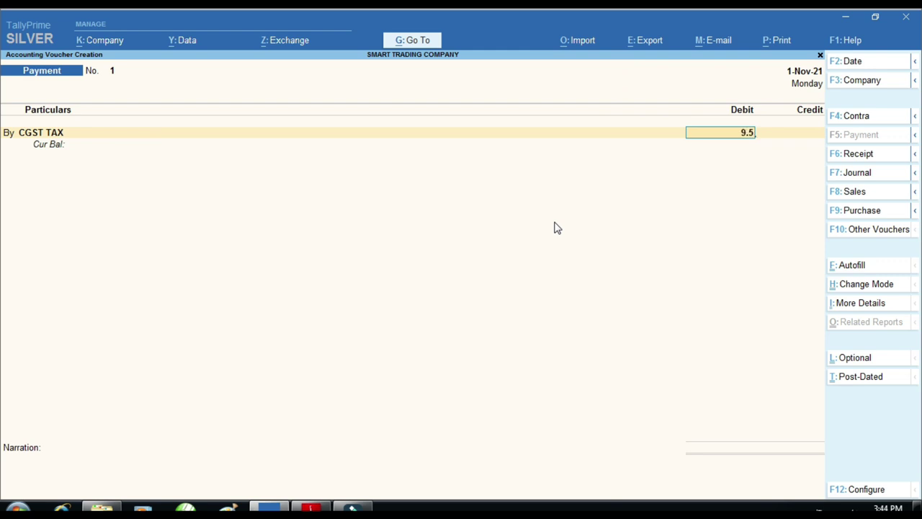
pyautogui.press('Return')
# Add a second debit line for SGST TAX with 9.58 in the payment voucher
pyautogui.write('bs')
pyautogui.press('Return')
pyautogui.write('9.58')
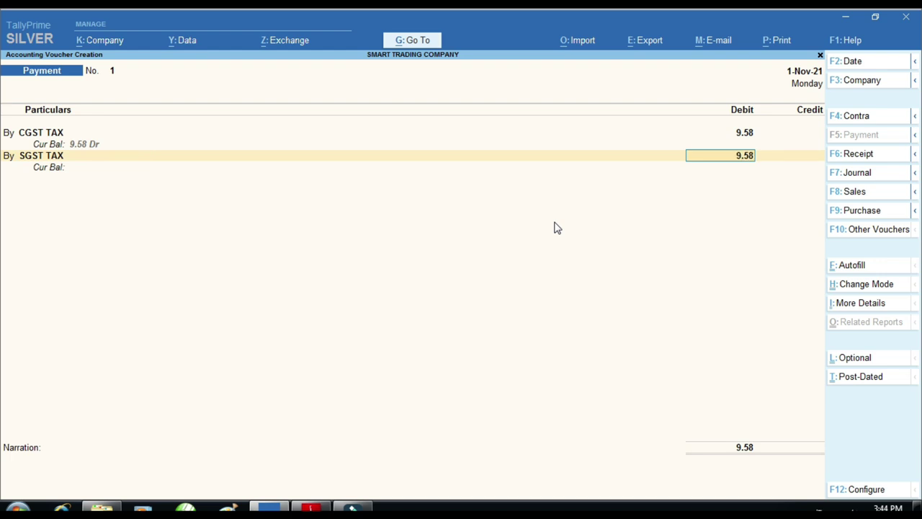
pyautogui.press('Return')
# Create a ledger named Sbi Bank under Bank Accounts from the payment voucher's credit line and save it
pyautogui.hotkey('alt', 'c')
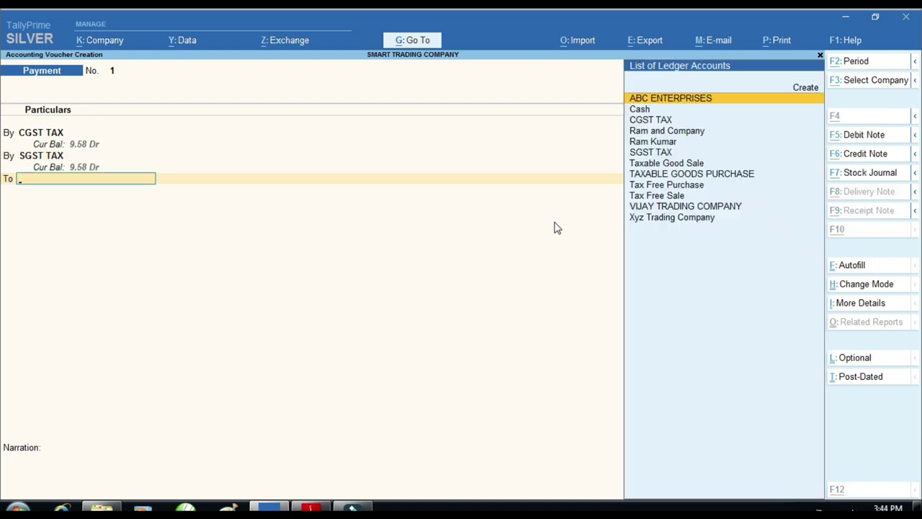
pyautogui.write('S')
pyautogui.press('BackSpace')
pyautogui.write('Sbi Bank')
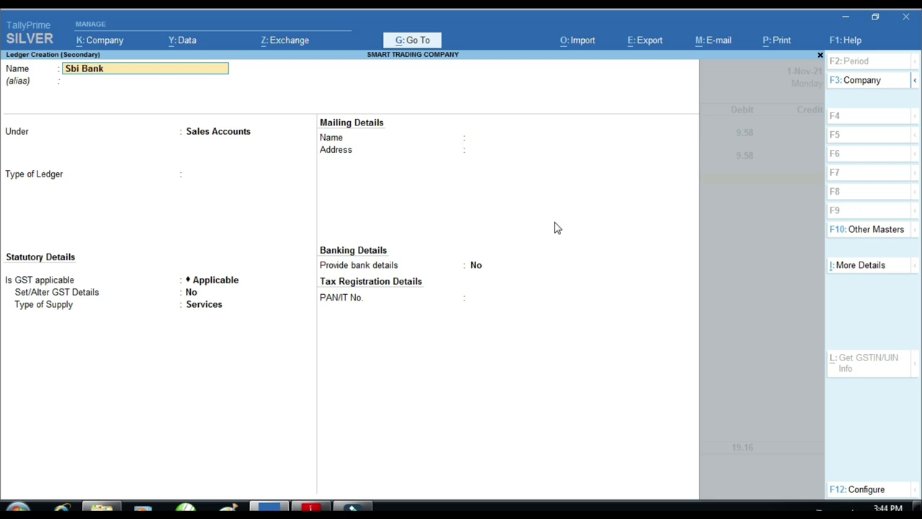
pyautogui.press('Return')
pyautogui.write('Bank')
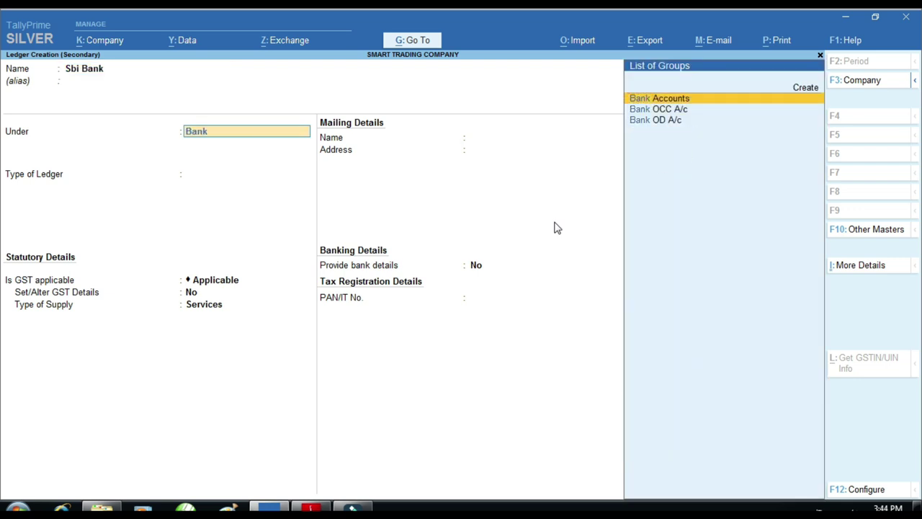
pyautogui.press('Return')
pyautogui.press('ctrl')
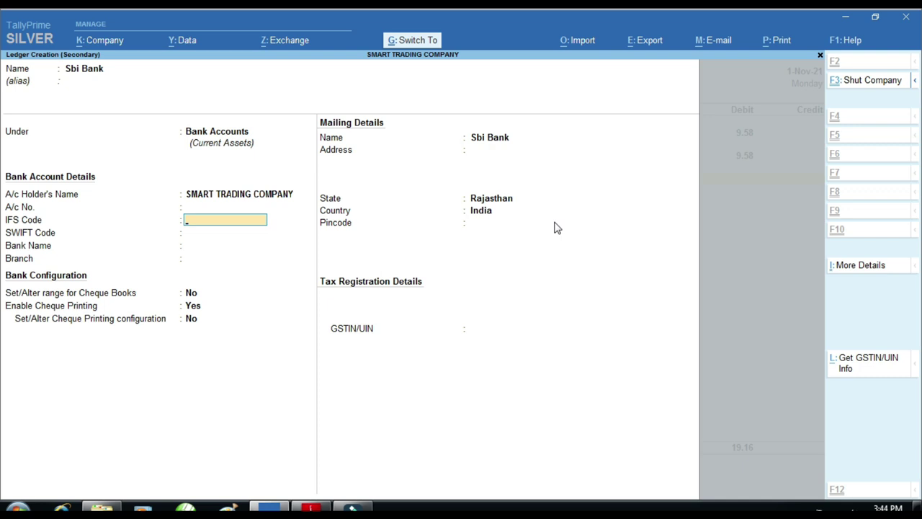
pyautogui.hotkey('ctrl', 'a')
# Credit Sbi Bank with 19.16 by Cheque, save the payment voucher and return to the Gateway of Tally
pyautogui.press('Return')
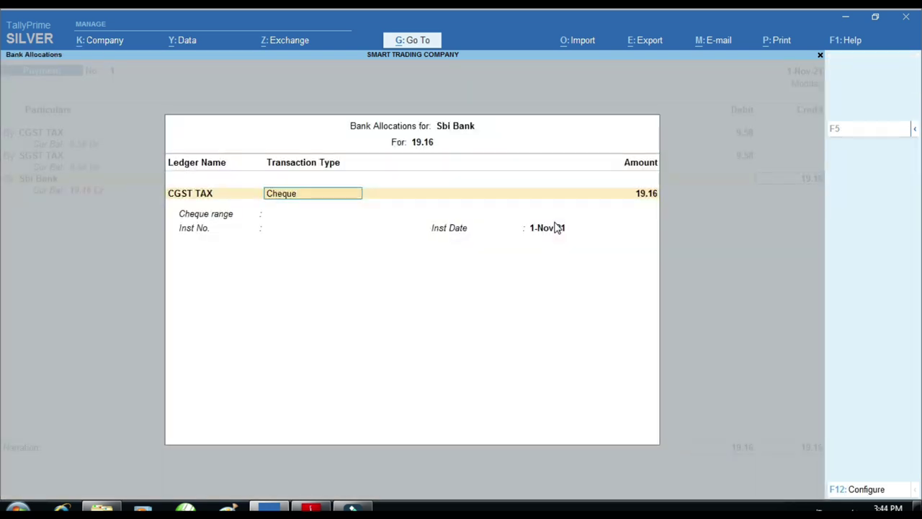
pyautogui.press('Return')
pyautogui.hotkey('ctrl', 'a')
pyautogui.press('Return')
pyautogui.press('Return')
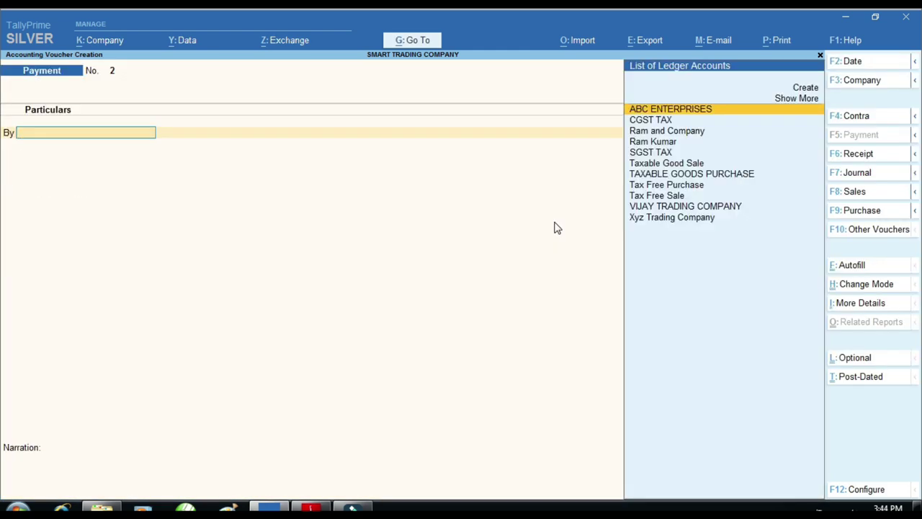
pyautogui.press('Escape')
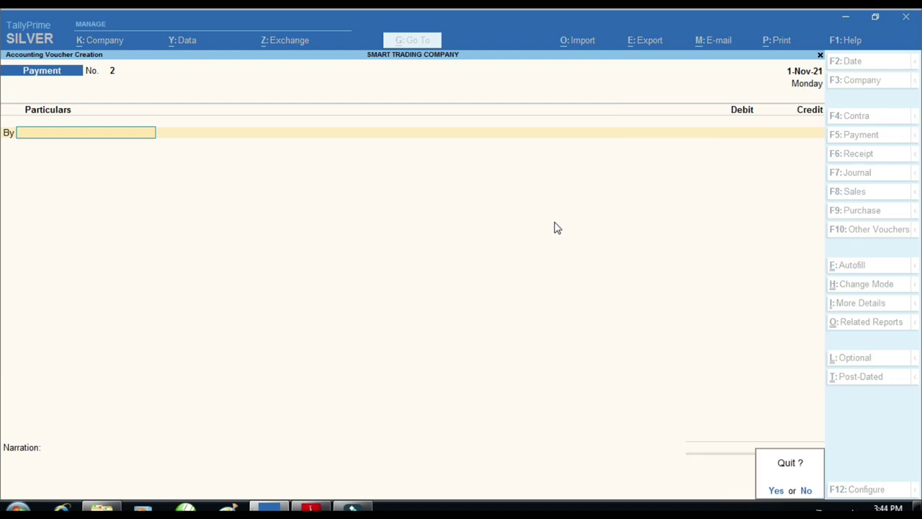
pyautogui.press('Return')
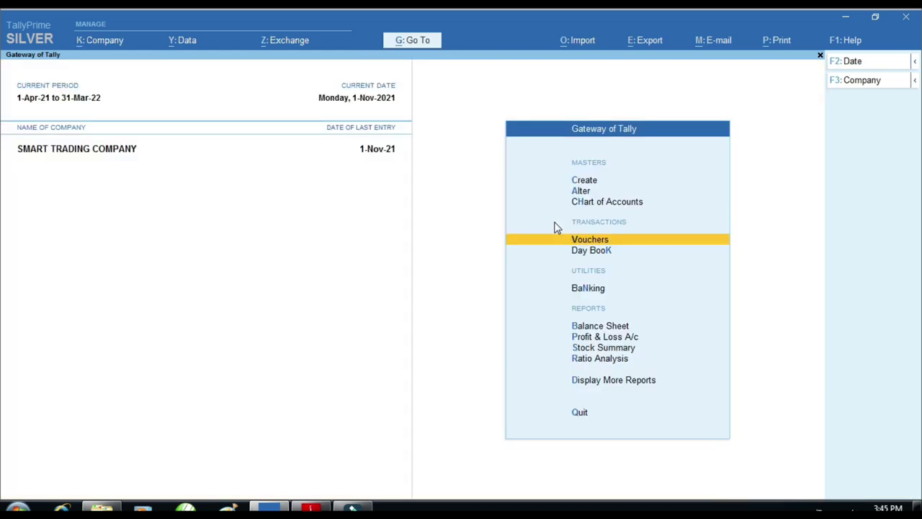
# Show the Profit & Loss A/c in detailed form and go through its lines down to Nett Profit
pyautogui.press('p')
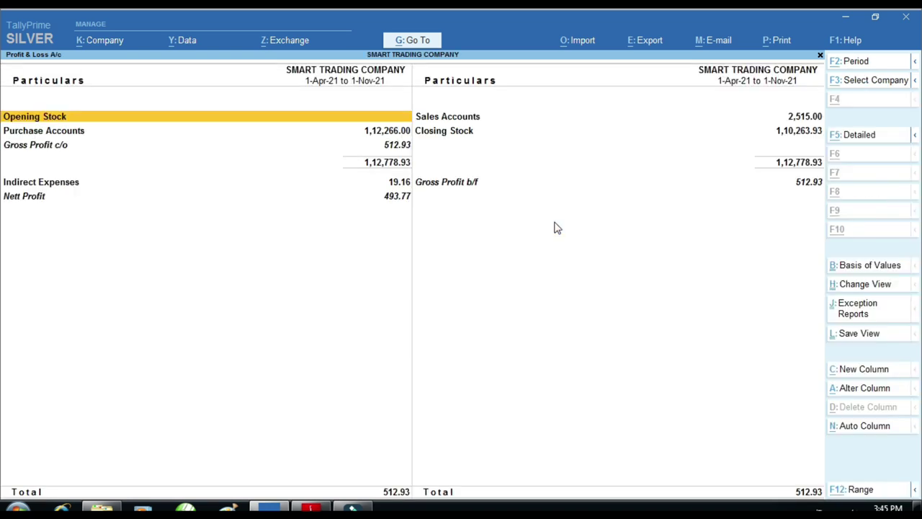
pyautogui.hotkey('alt', 'F5')
pyautogui.press('Down')
pyautogui.press('Down')
pyautogui.press('Down')
pyautogui.press('Down')
pyautogui.press('Down')
pyautogui.press('Down')
pyautogui.press('Down')
pyautogui.press('Down')
pyautogui.press('Down')
pyautogui.press('Down')
pyautogui.press('Down')
pyautogui.press('Down')
pyautogui.press('Down')
pyautogui.press('Down')
pyautogui.press('Down')
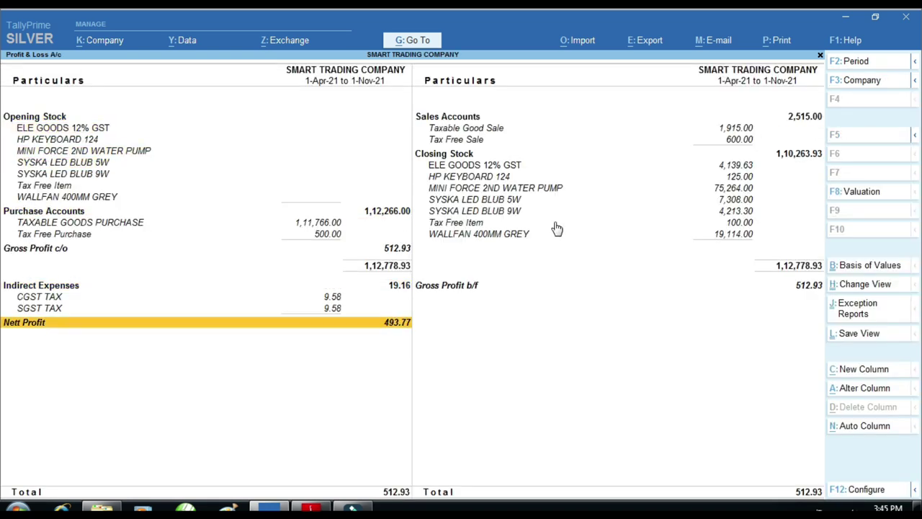
# Examine the CGST TAX and SGST TAX amounts under Indirect Expenses, and return to the Gateway of Tally
pyautogui.press('ctrl')
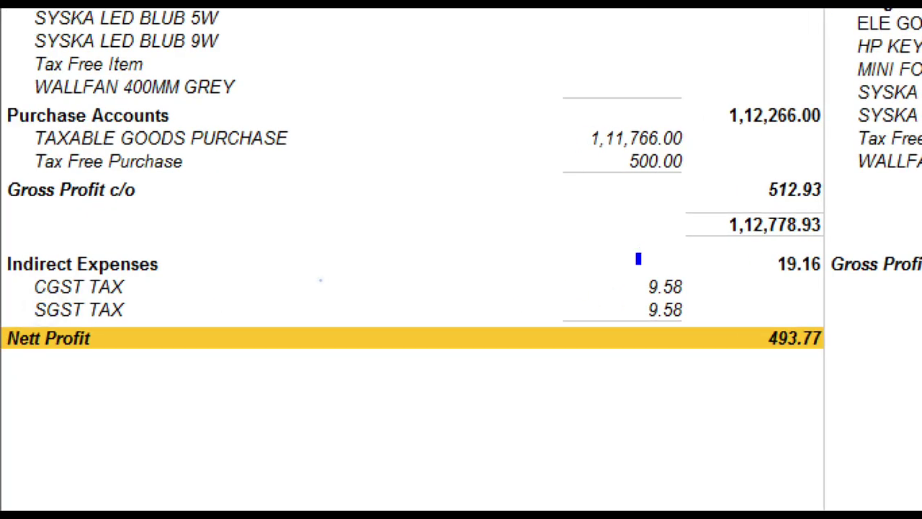
pyautogui.moveTo(593, 253); pyautogui.dragTo(675, 333)
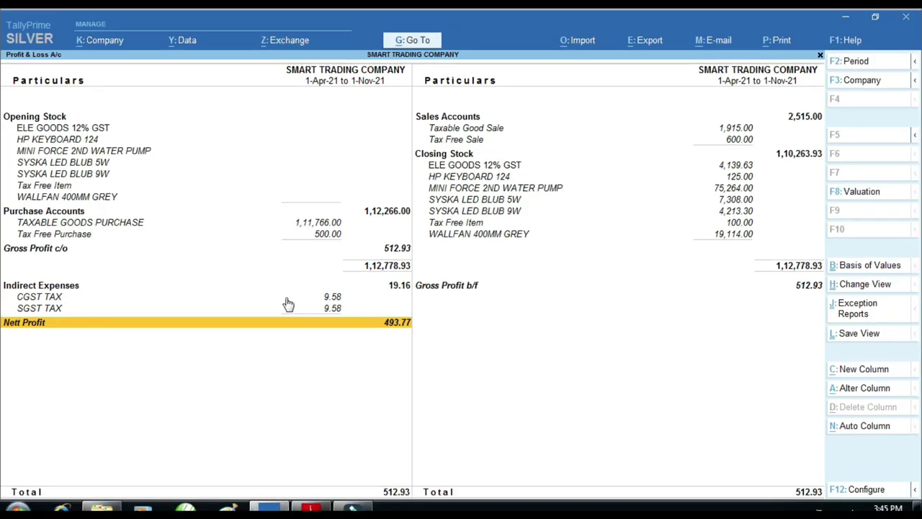
pyautogui.press('Escape')
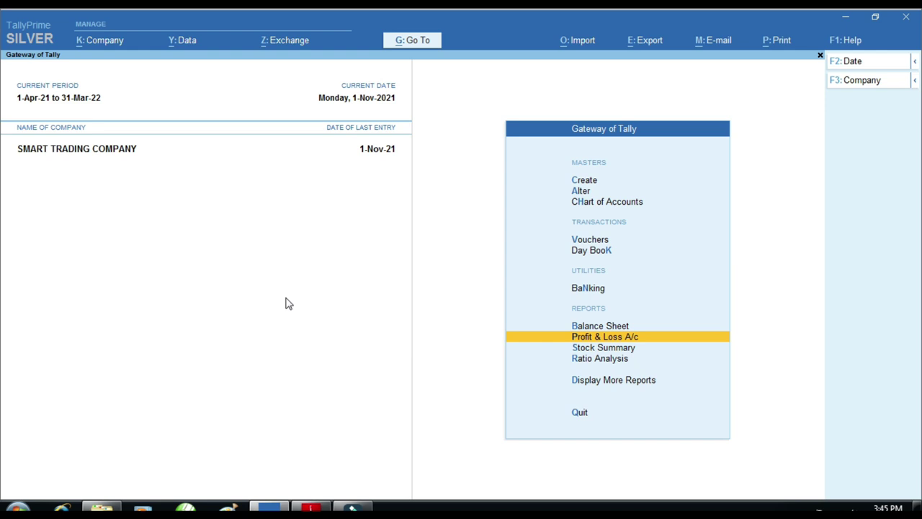